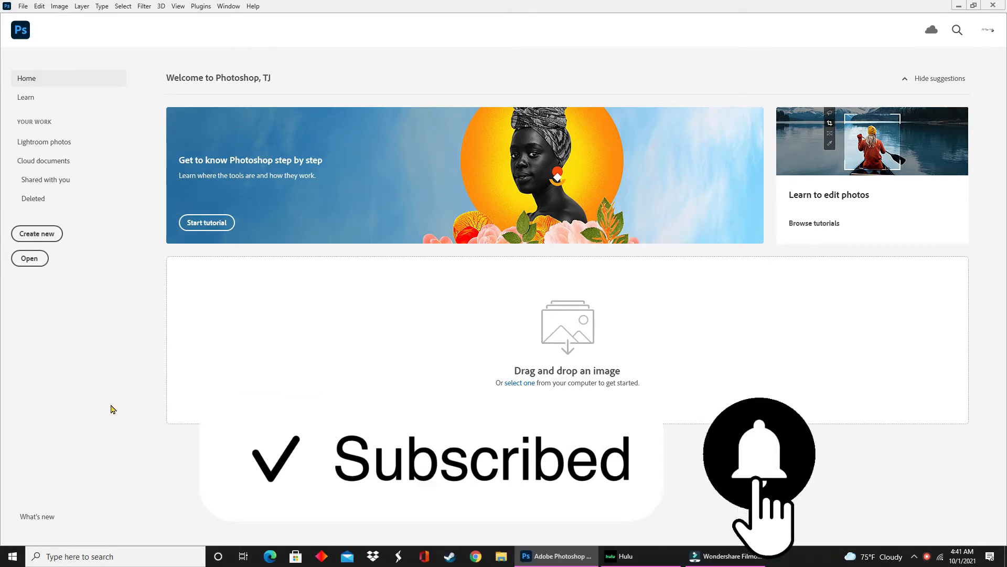
Create a new document 12 inches wide and 6 inches high at 300 pixels per inch with a white background.
left_click(28, 237)
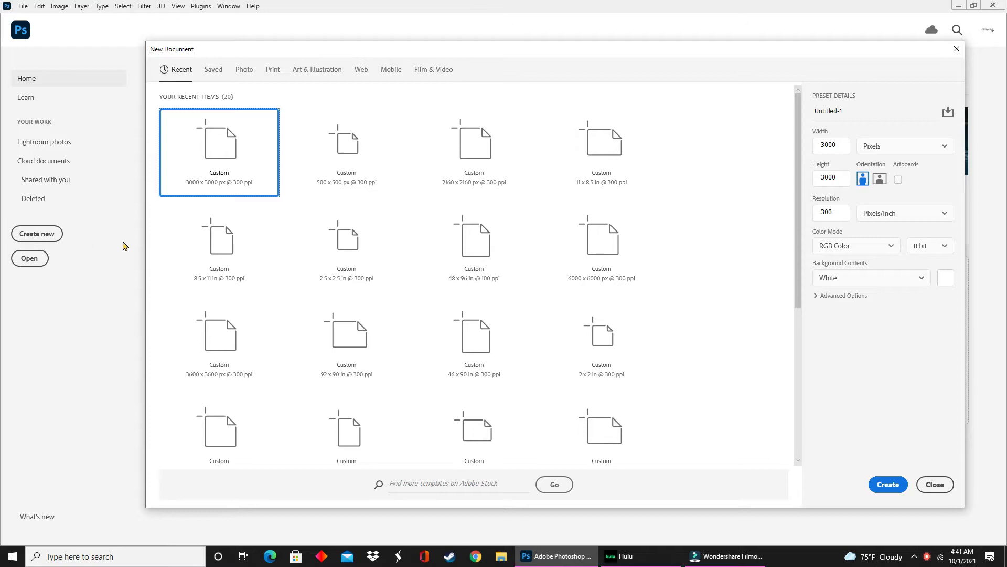
left_click(834, 145)
left_click(872, 147)
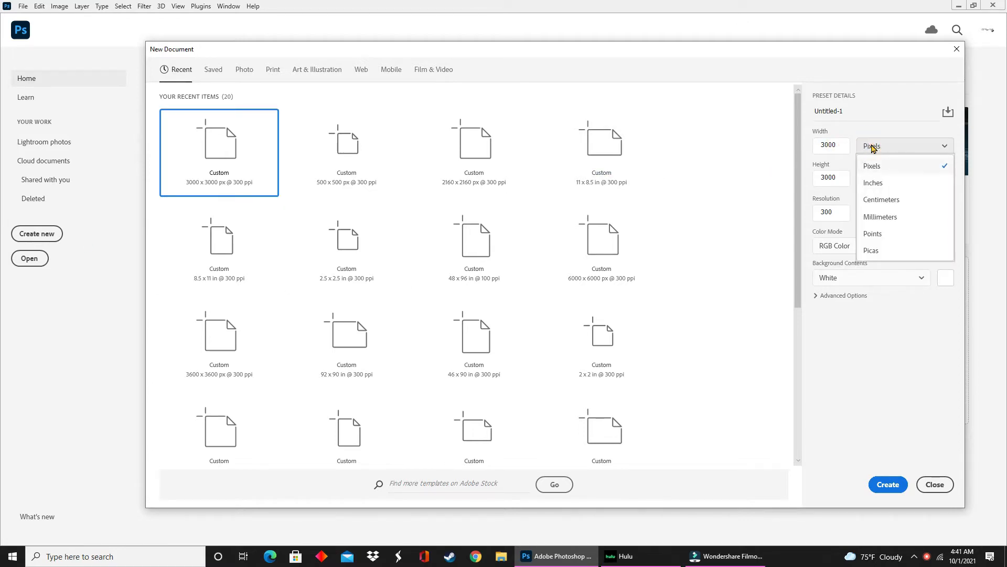
left_click(873, 184)
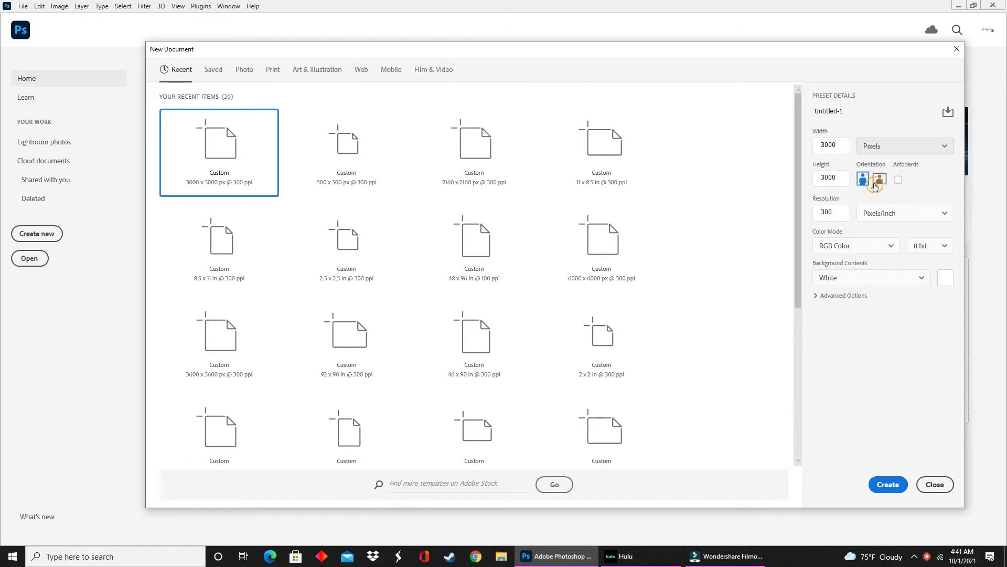
left_click(843, 149)
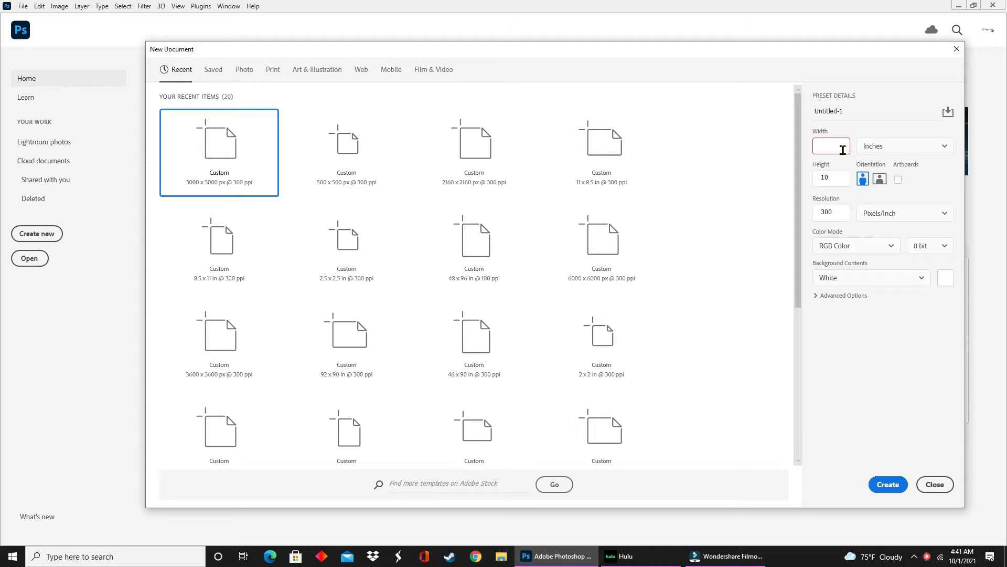
type("12")
left_click(836, 179)
key("BackSpace")
key("BackSpace")
left_click(879, 488)
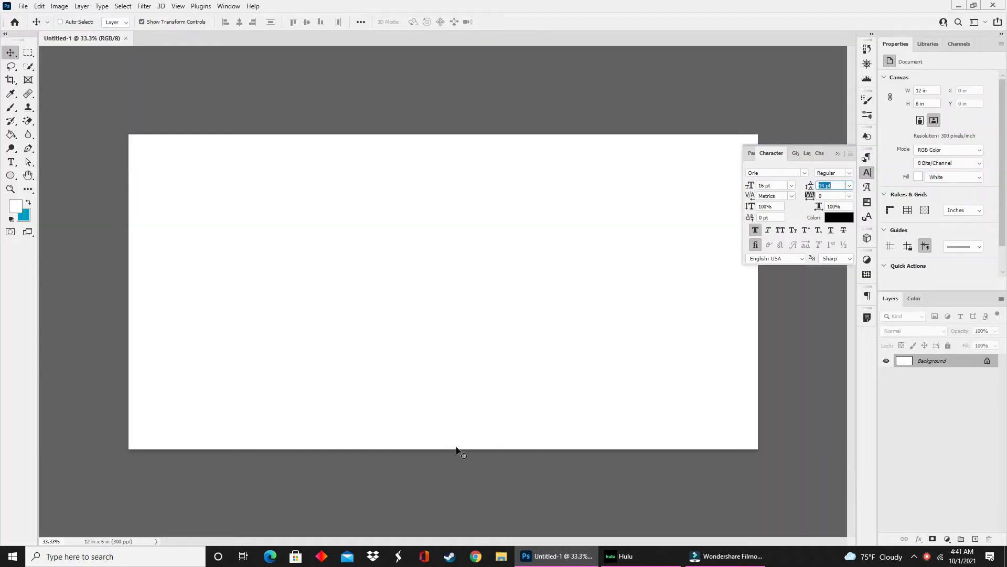
left_click(836, 154)
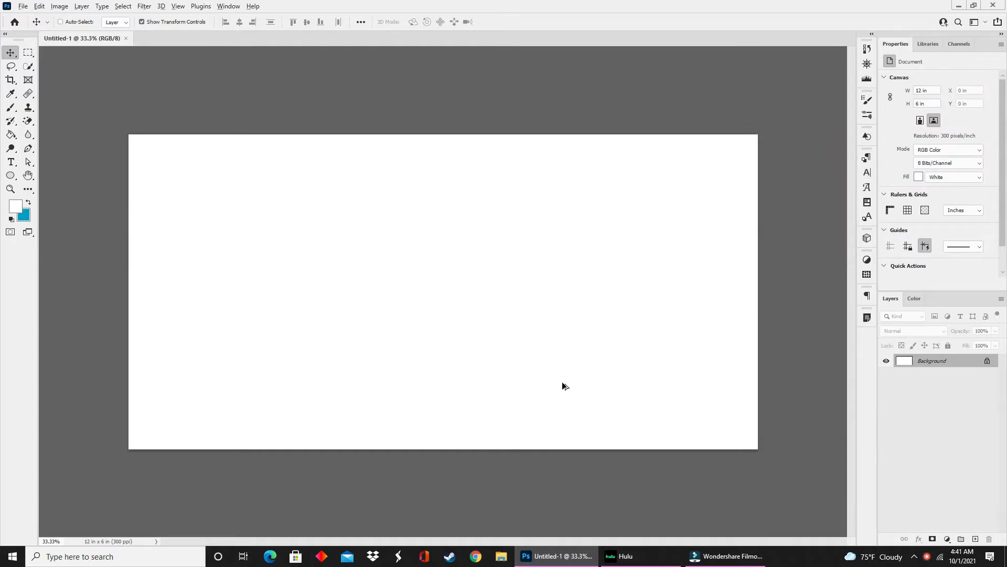
Add the text "Hey y'all" on the canvas in the Aachen Bold font.
scroll(556, 382, "up", 2)
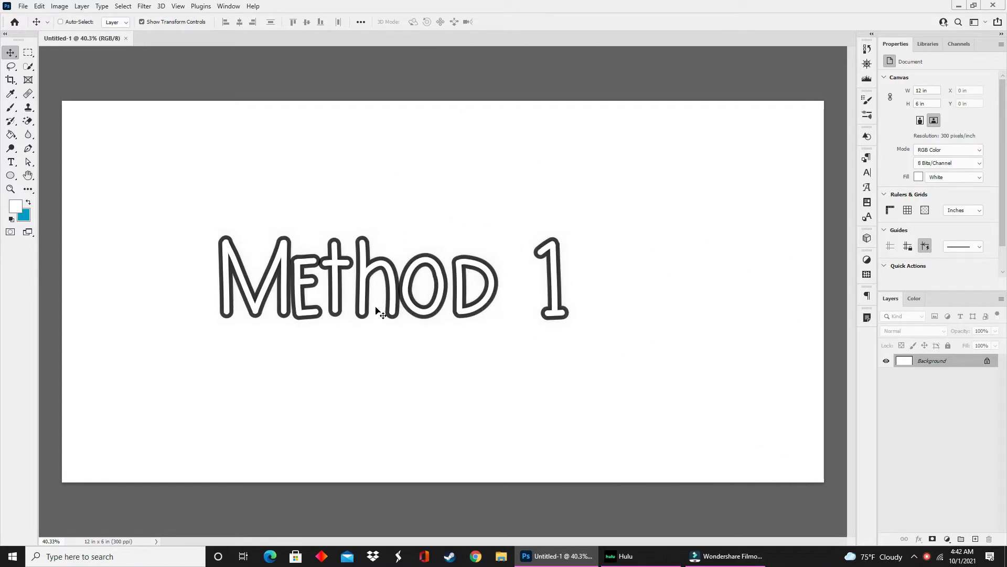
left_click(11, 162)
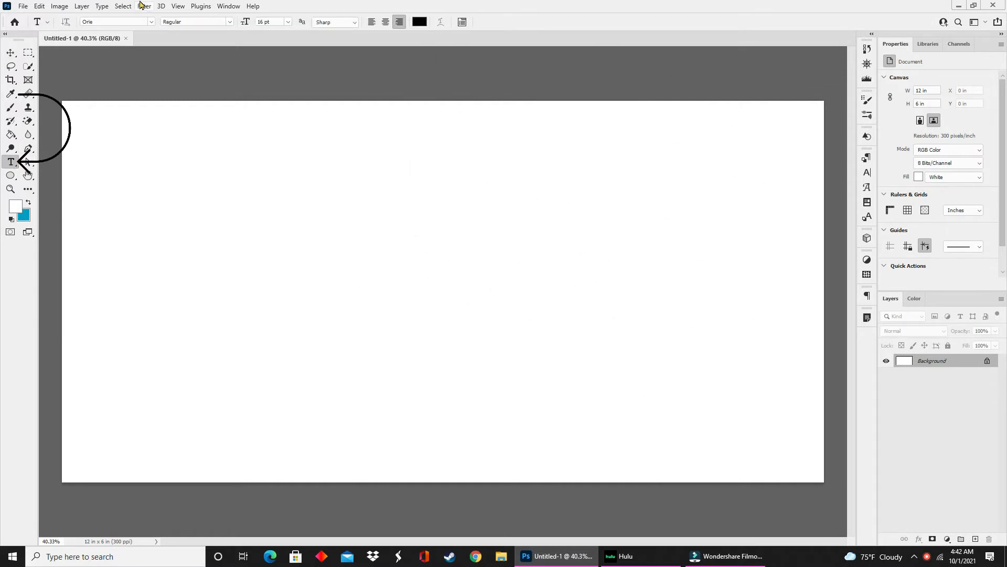
left_click(152, 23)
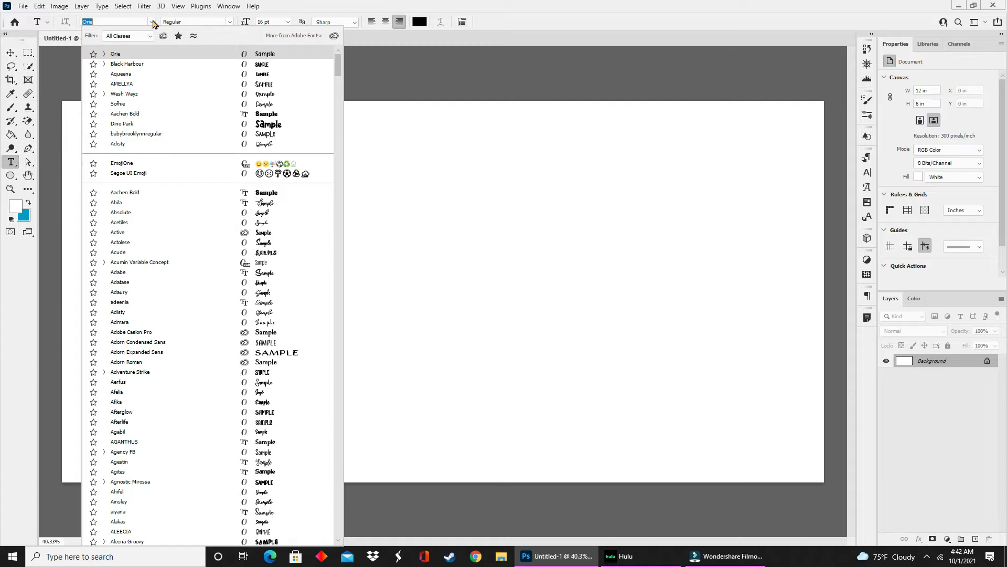
left_click(263, 194)
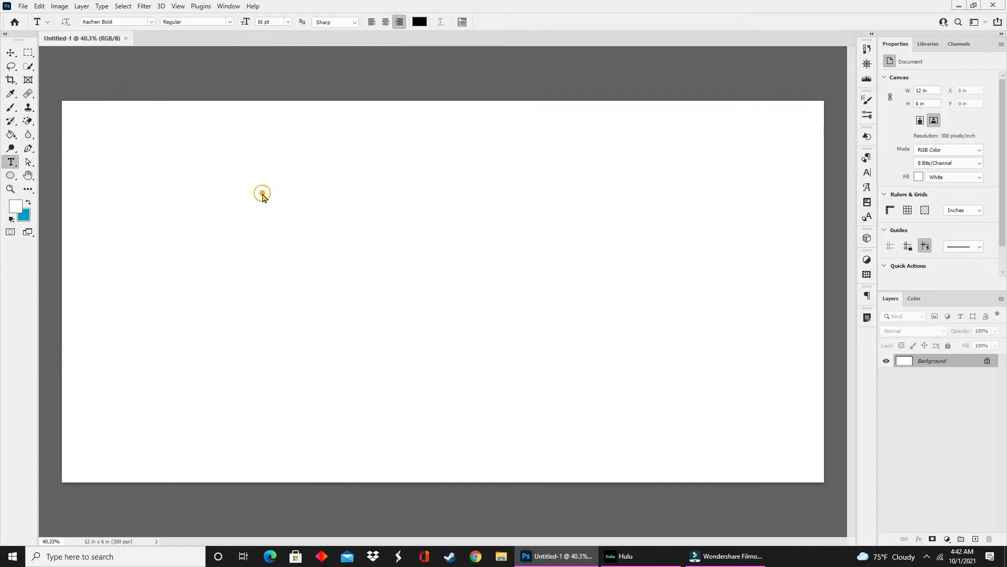
left_click(231, 234)
type("Hey y'all")
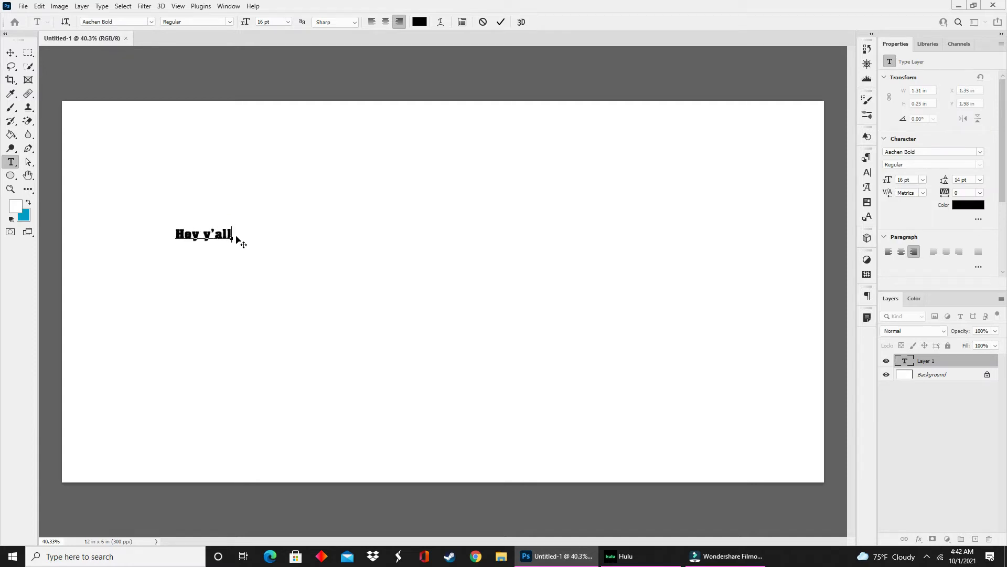
Enlarge the "Hey y'all" text to about 10.55 in wide and center it on the canvas.
left_click(10, 52)
left_click_drag(209, 239, 748, 462)
left_click_drag(482, 243, 478, 287)
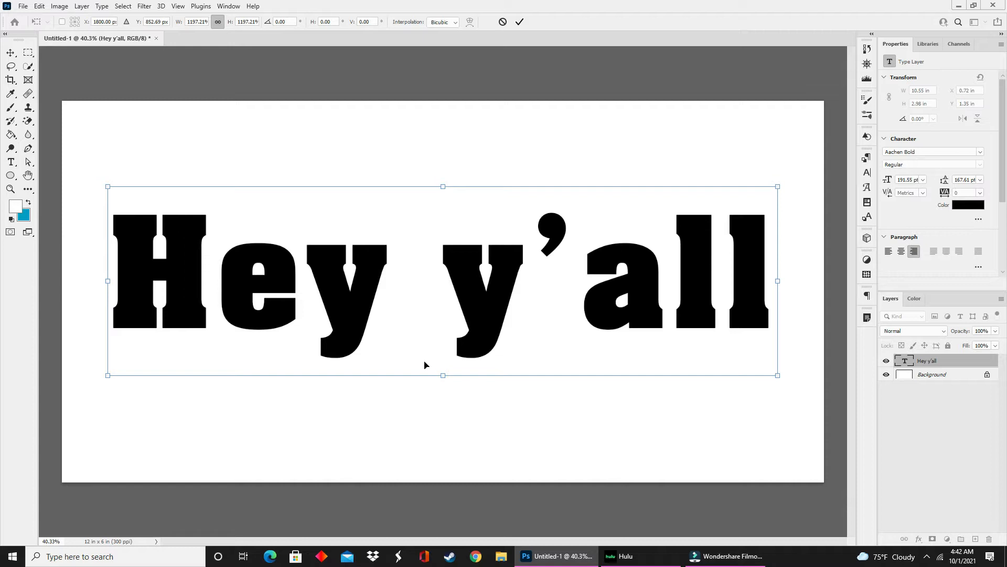
left_click(10, 53)
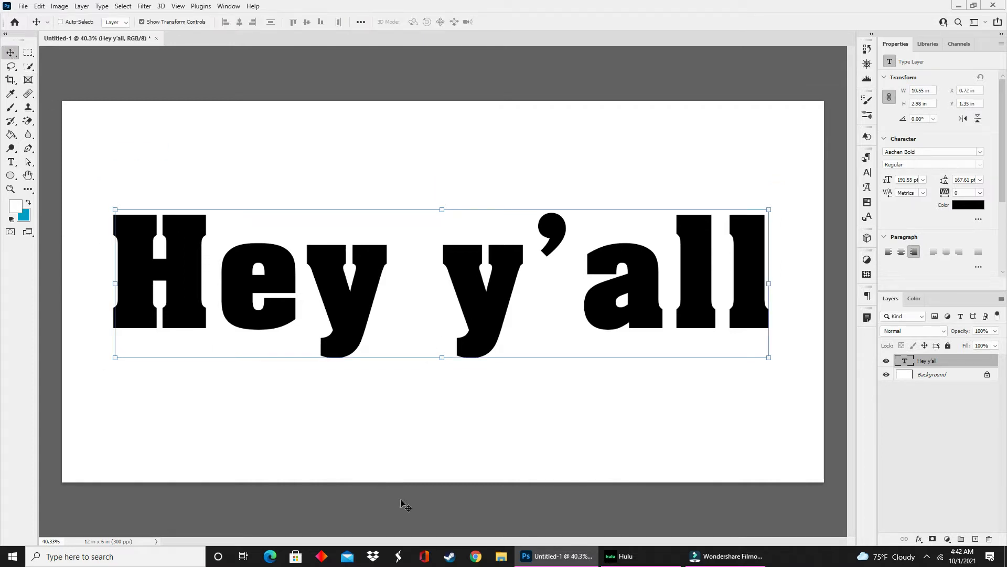
Place the blue glitter image 9 from the Glitter-Pastel folder in the text document.
left_click(502, 557)
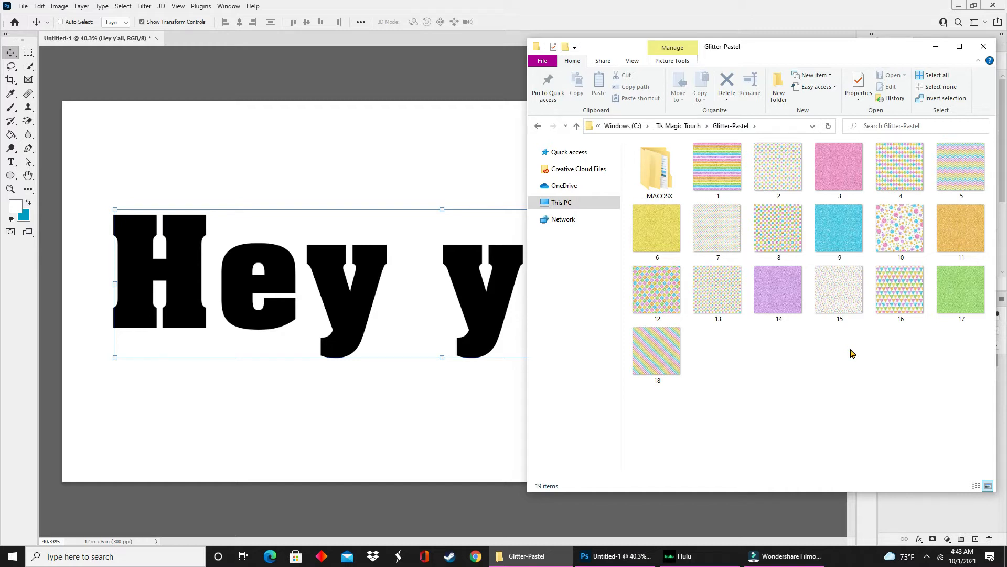
left_click(845, 229)
left_click_drag(841, 231, 384, 309)
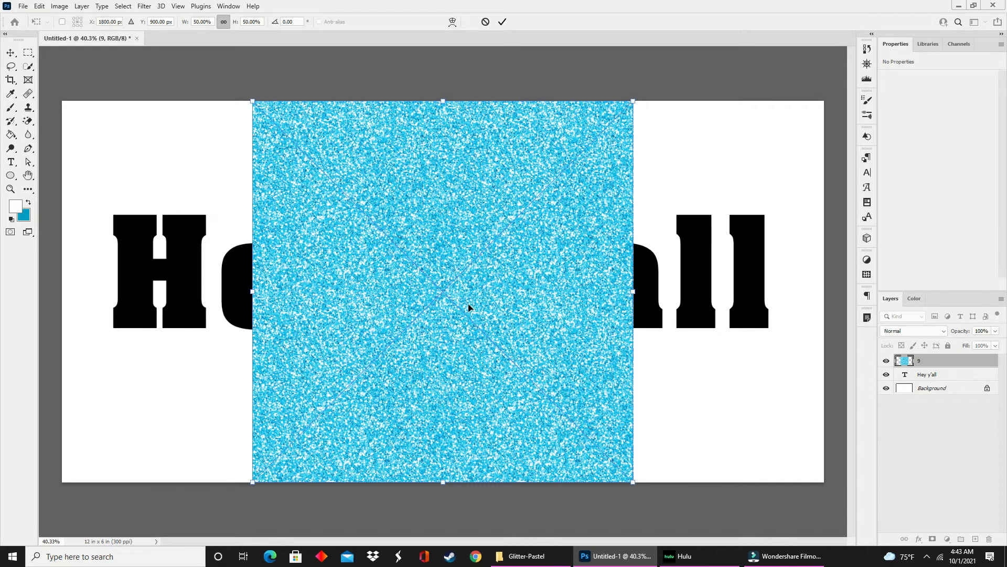
key("Return")
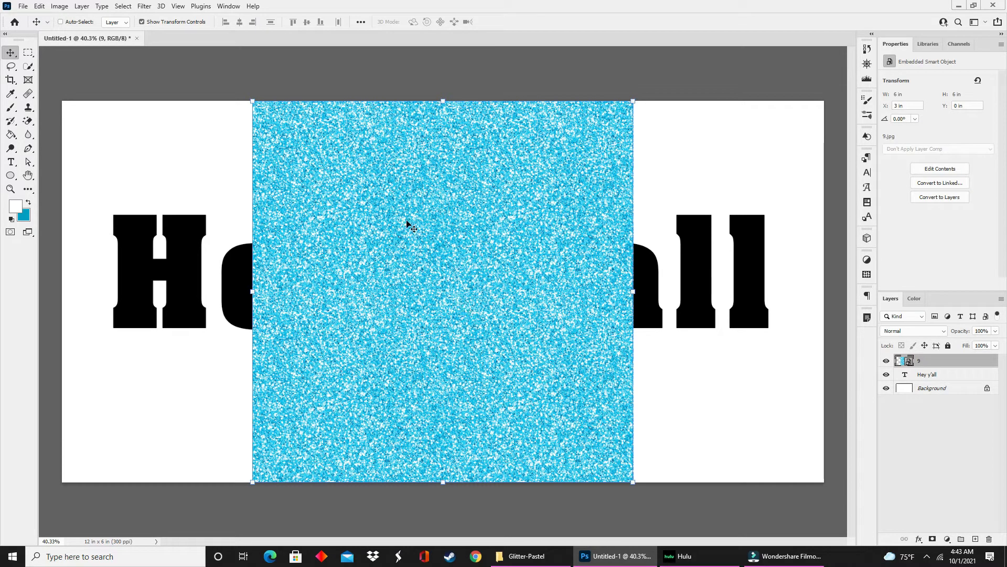
Enlarge the placed glitter image to about 10.4 in wide over the text and clip it to the text layer.
left_click_drag(252, 290, 108, 290)
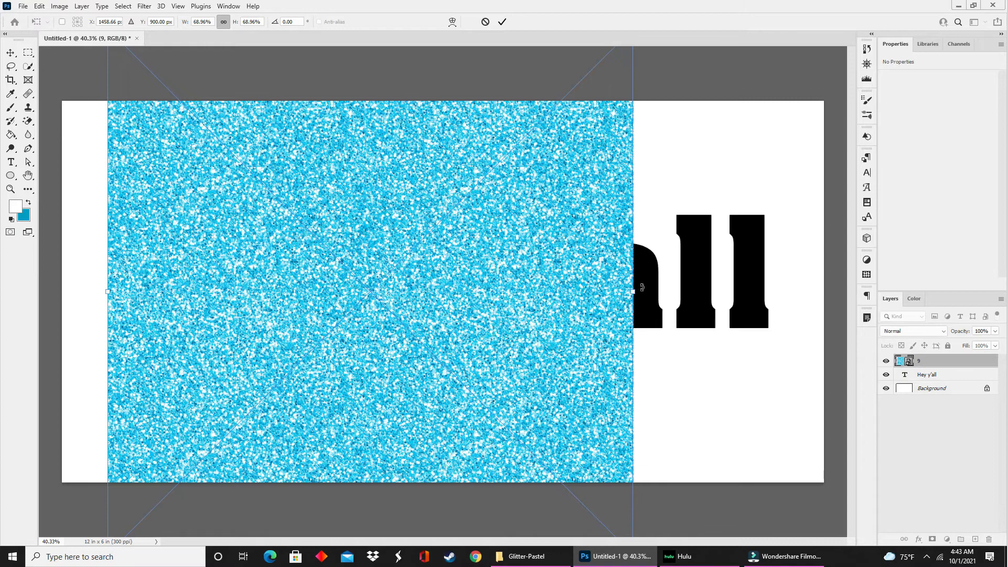
left_click_drag(635, 293, 775, 290)
double_click(551, 281)
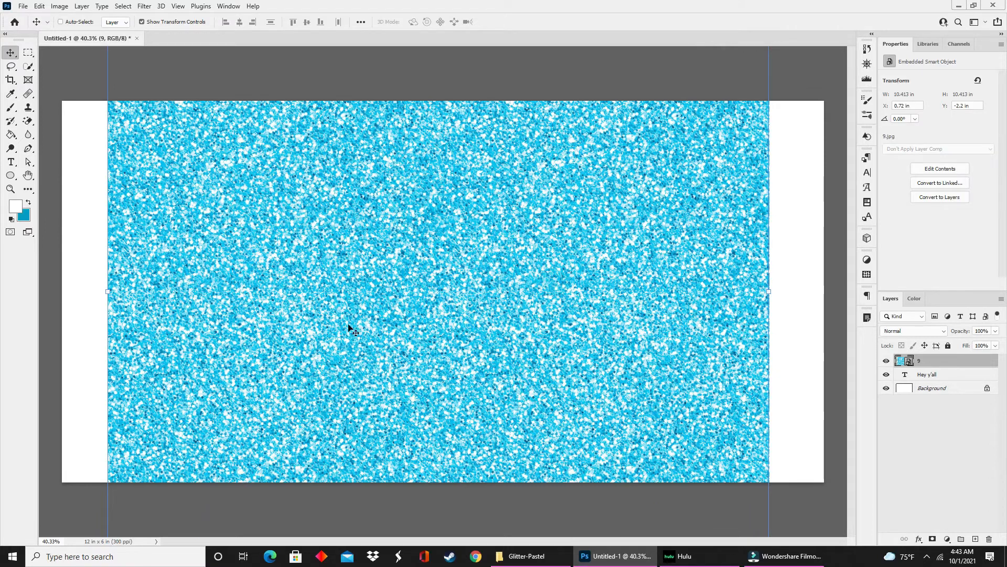
left_click(81, 7)
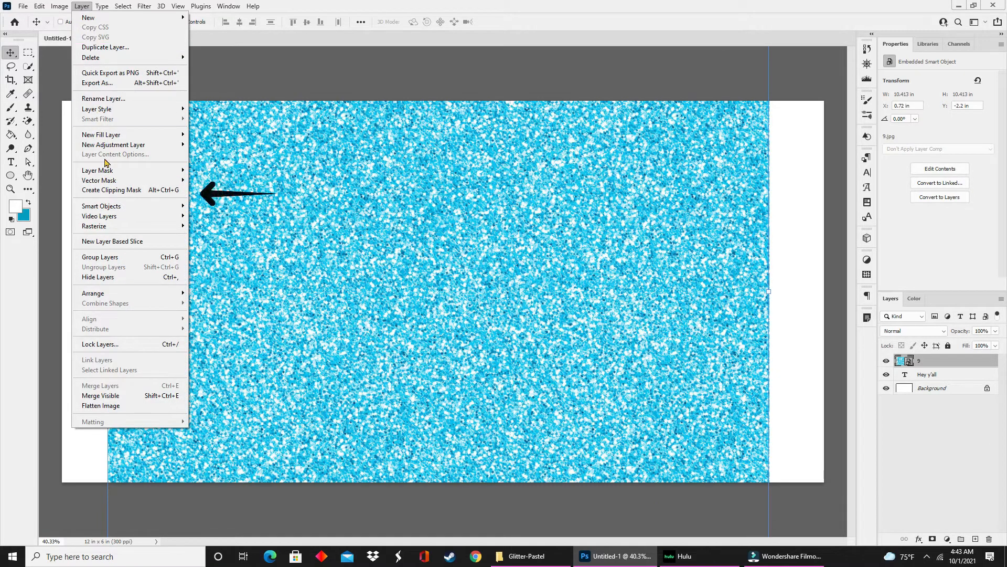
left_click(106, 192)
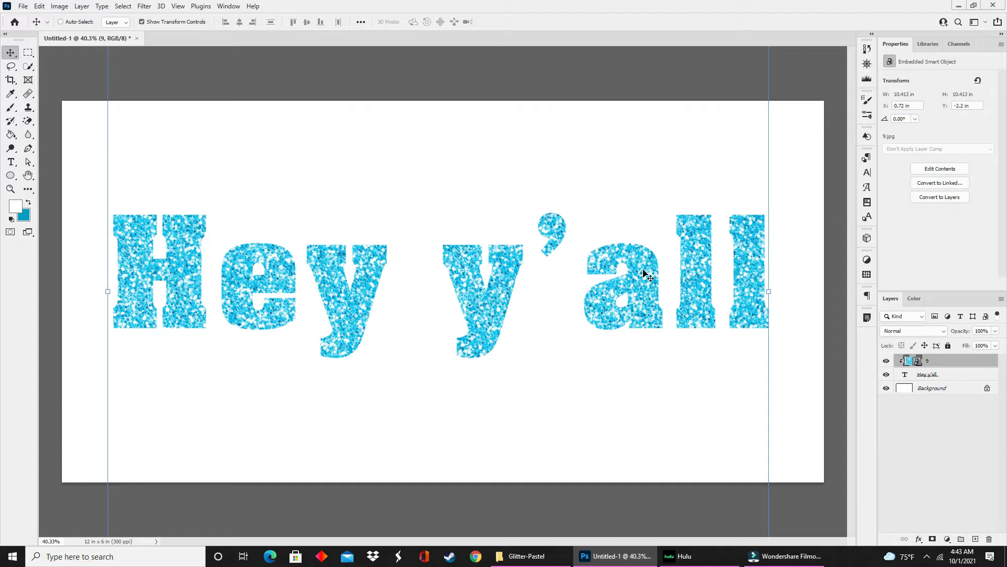
Reposition the "Hey y'all" text layer and shift the clipped glitter image inside the letters.
left_click(940, 376)
left_click_drag(619, 283, 677, 313)
left_click(930, 362)
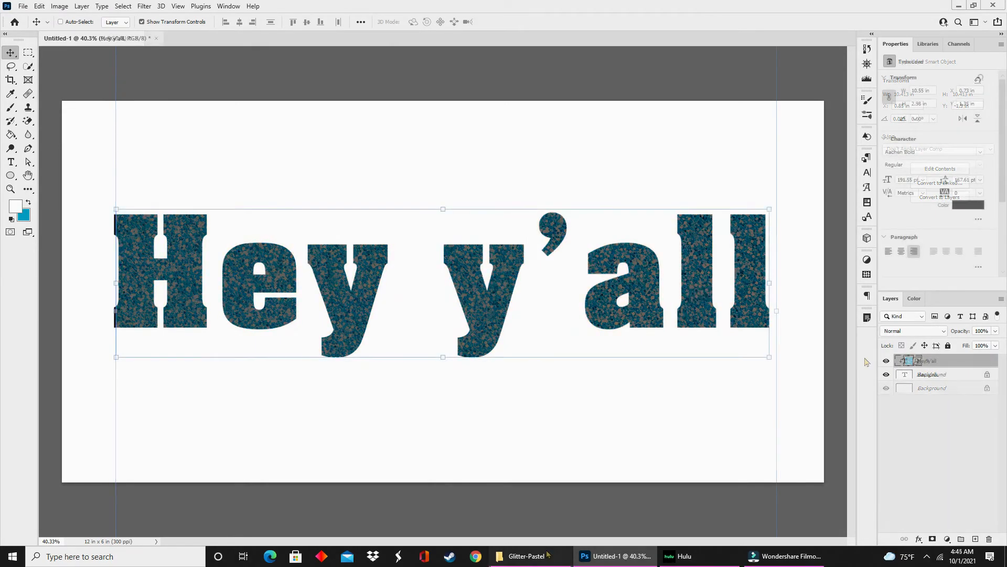
Define image 9 from the Glitter-Pastel folder, opened as its own document, as a pattern named "Blue Glitter" and close that document.
left_click(546, 555)
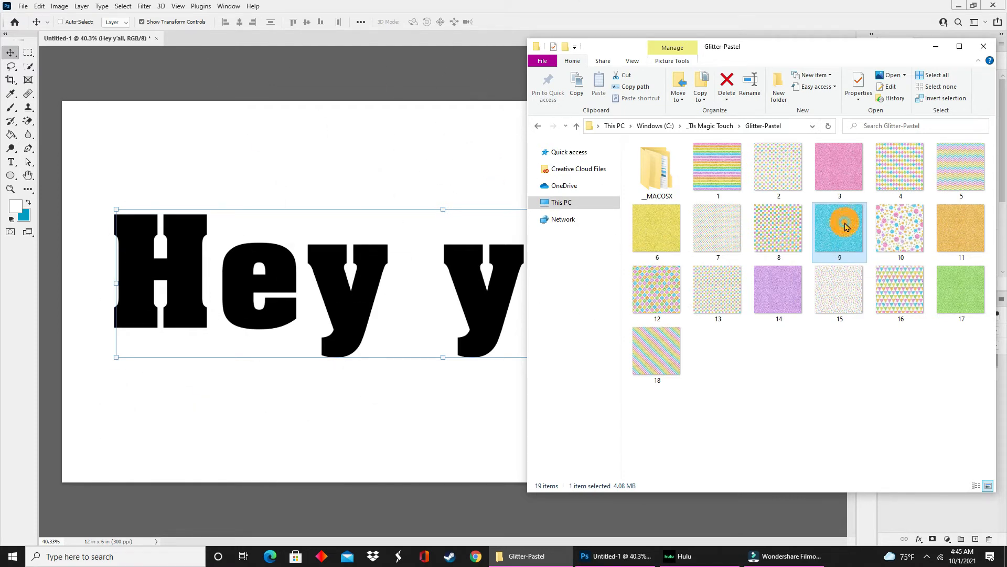
left_click_drag(845, 227, 299, 41)
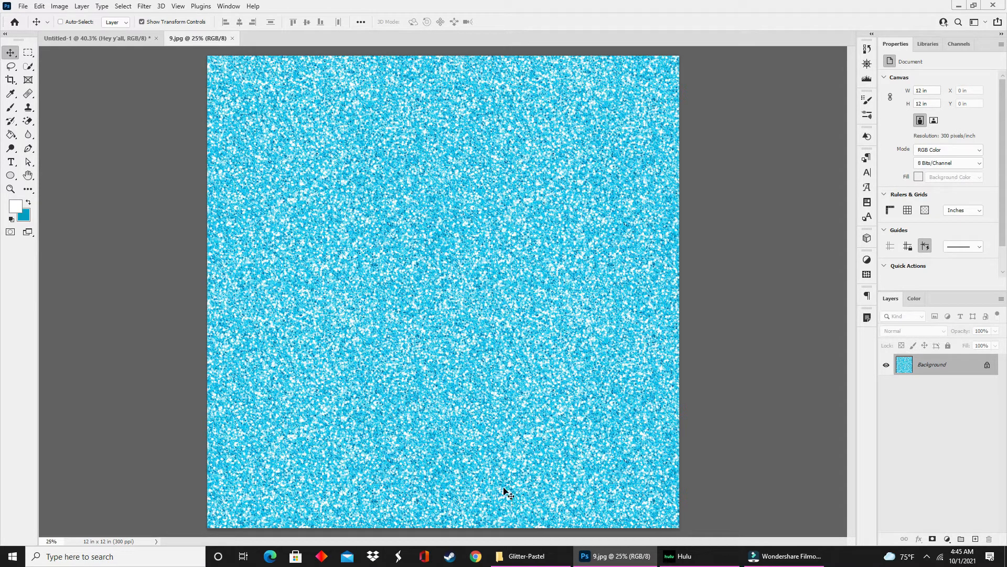
left_click(40, 7)
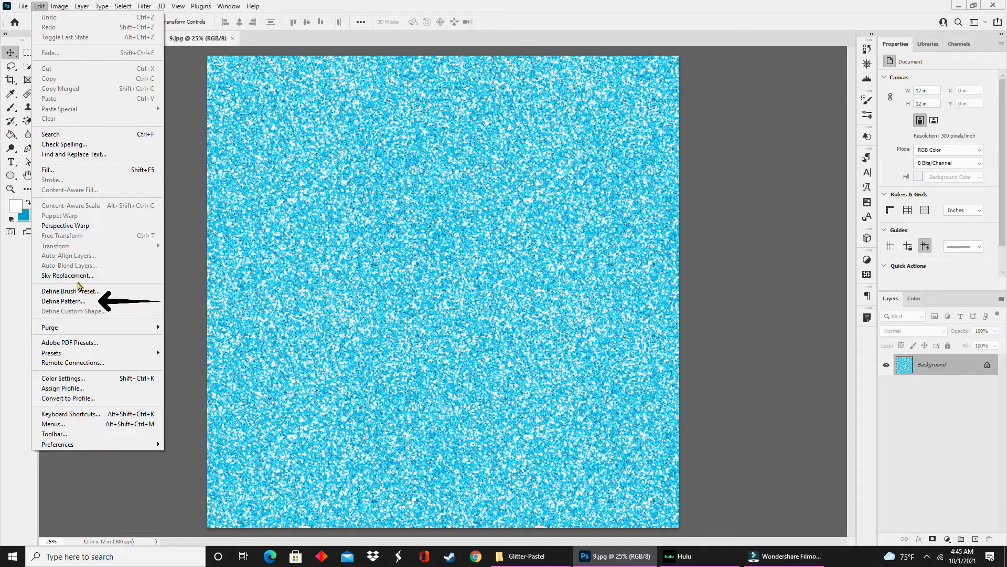
left_click(77, 304)
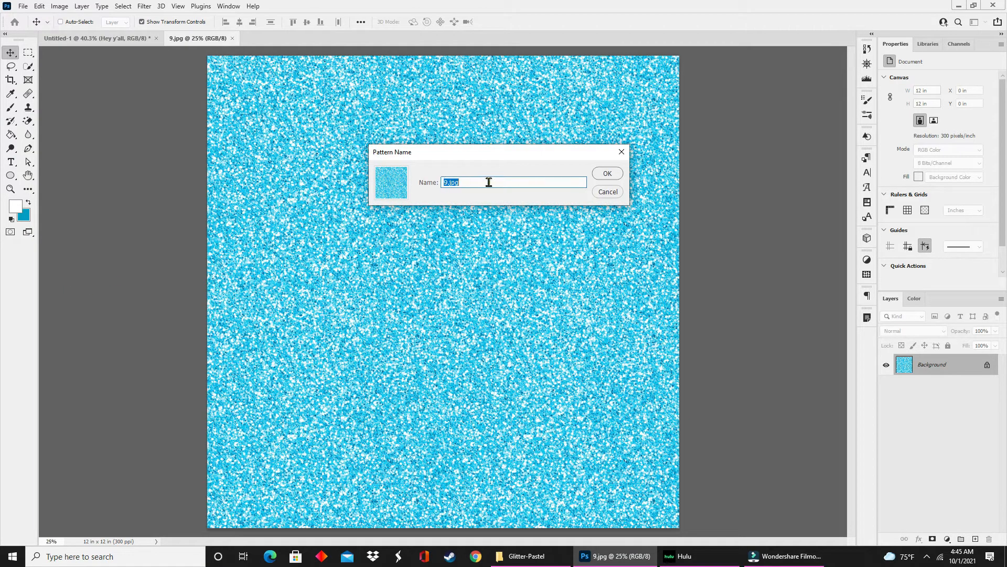
type("Blue Glitter")
left_click(606, 173)
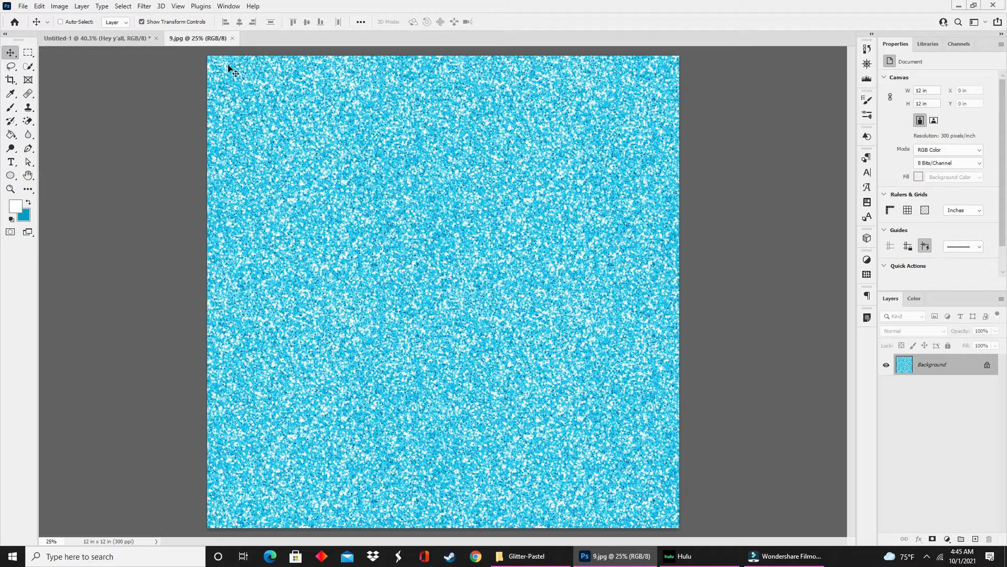
left_click(232, 38)
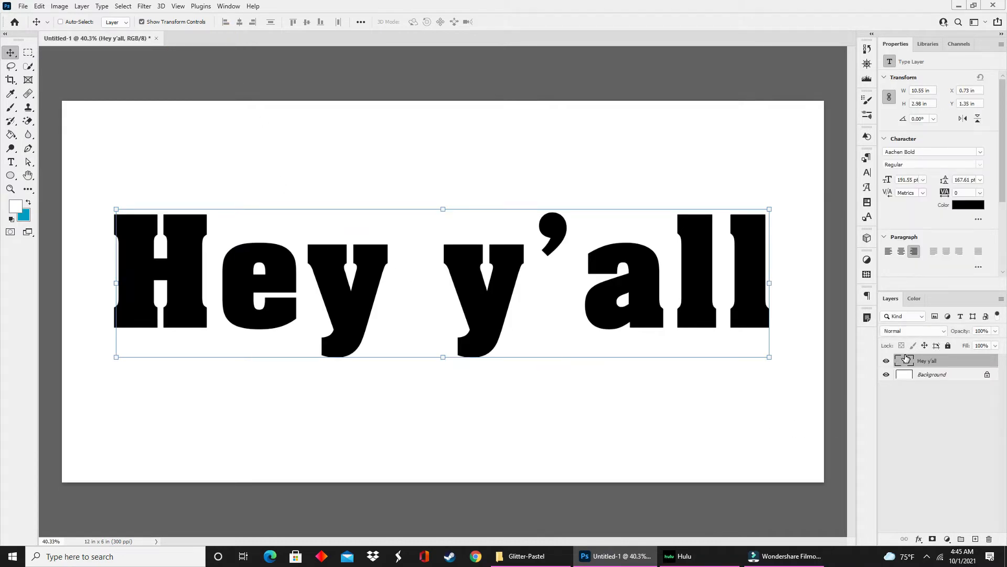
Add a Pattern Overlay effect to the "Hey y'all" text layer using the blue glitter pattern.
left_click(918, 541)
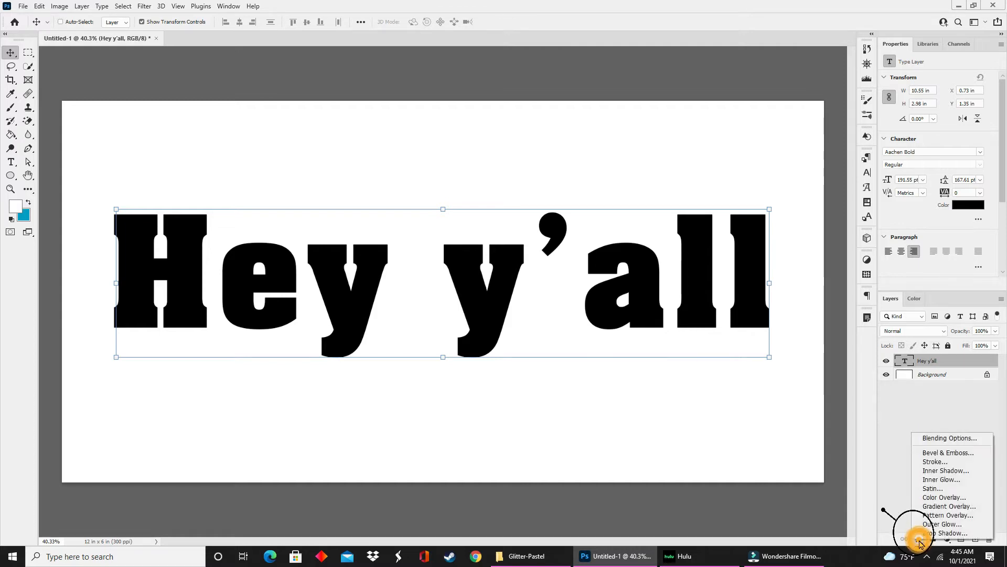
left_click(930, 517)
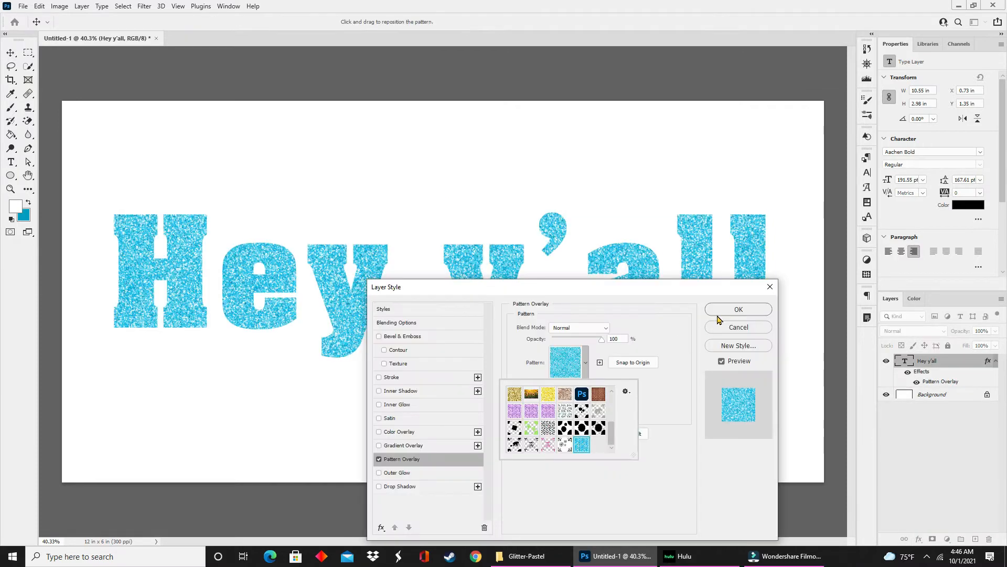
left_click_drag(668, 295, 851, 334)
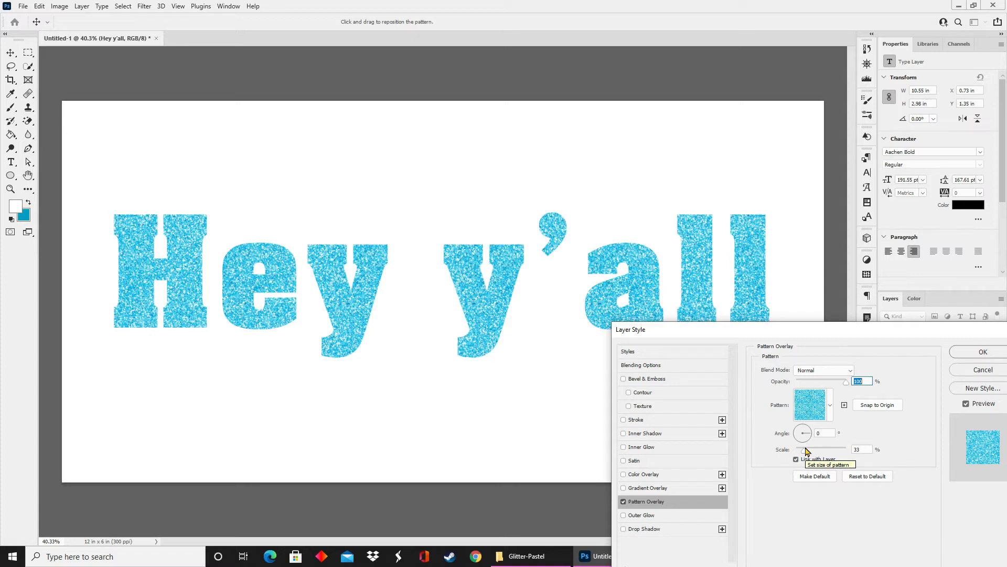
Increase the Pattern Overlay's scale to make the glitter in the letters coarser and apply the layer style.
left_click_drag(806, 454, 819, 454)
mouse_move(825, 454)
left_mouse_down()
mouse_move(795, 449)
mouse_move(814, 452)
left_mouse_up()
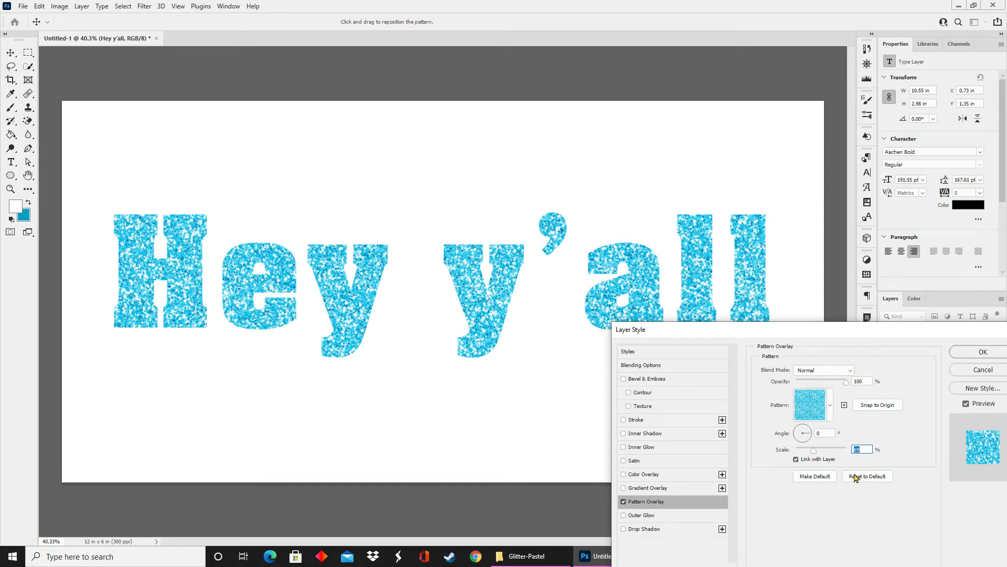
left_click_drag(872, 333, 703, 235)
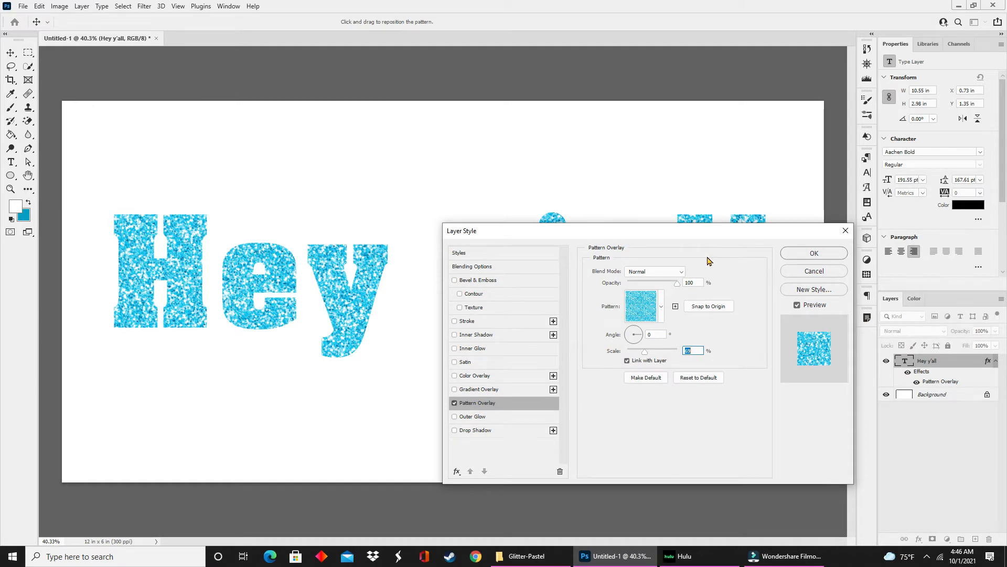
left_click(799, 257)
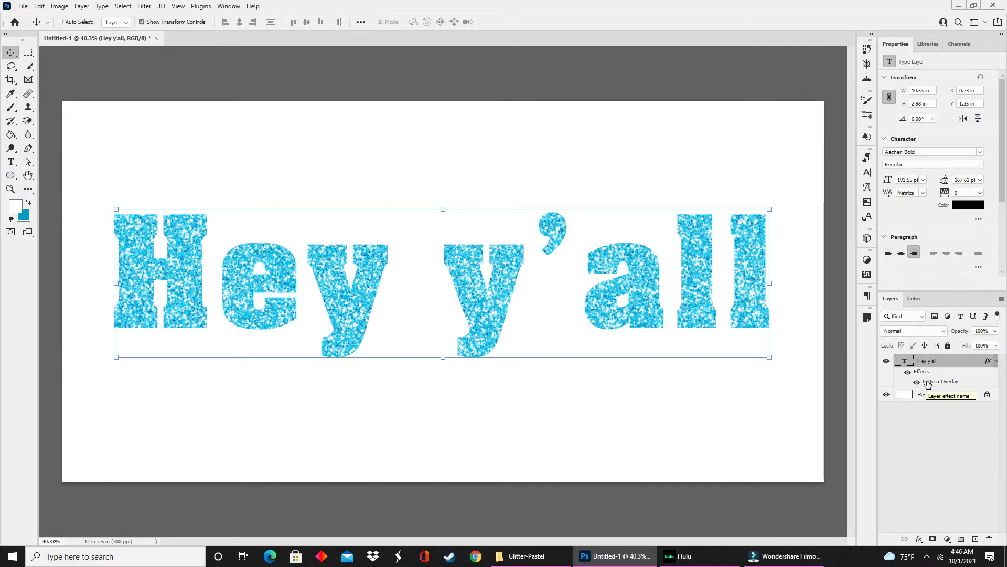
Undo the Pattern Overlay on the "Hey y'all" text layer and set its text color to gold #edcb7a.
key("ctrl+z")
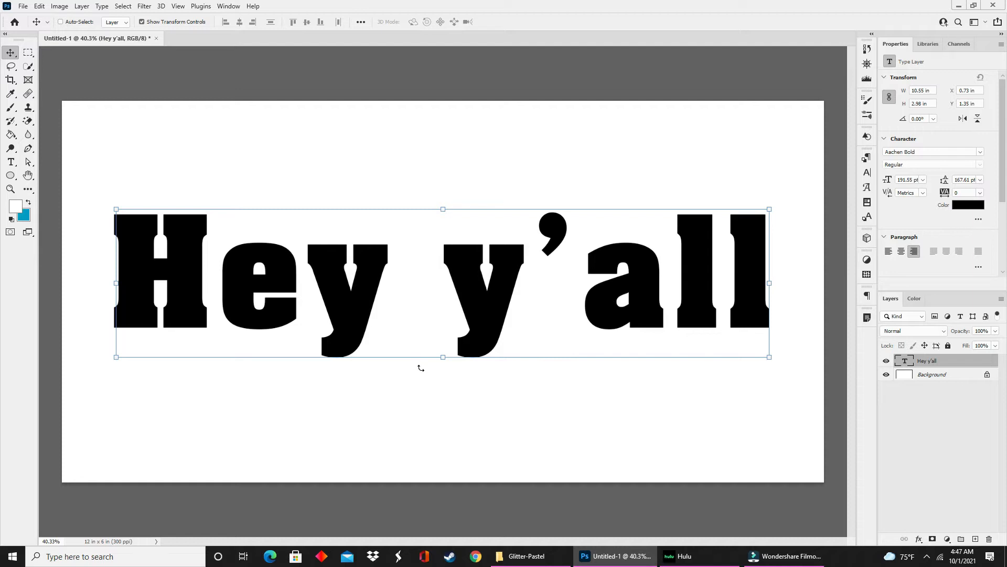
left_click(968, 204)
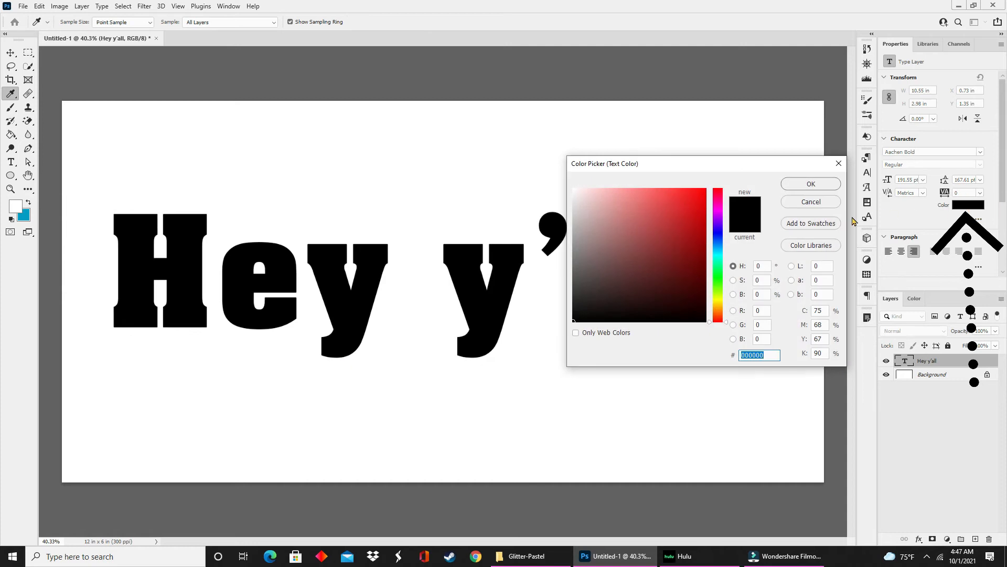
left_click(718, 303)
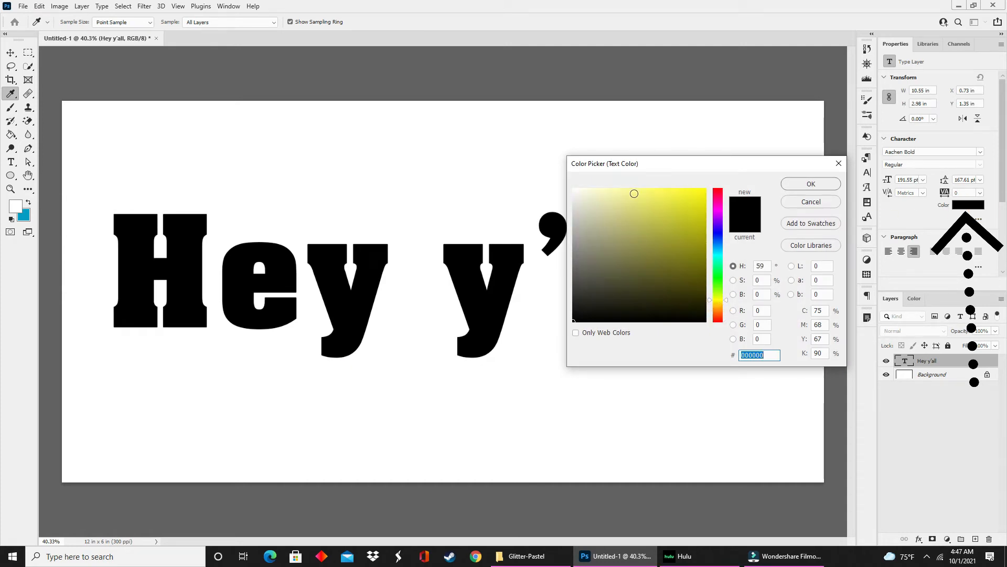
left_click(635, 191)
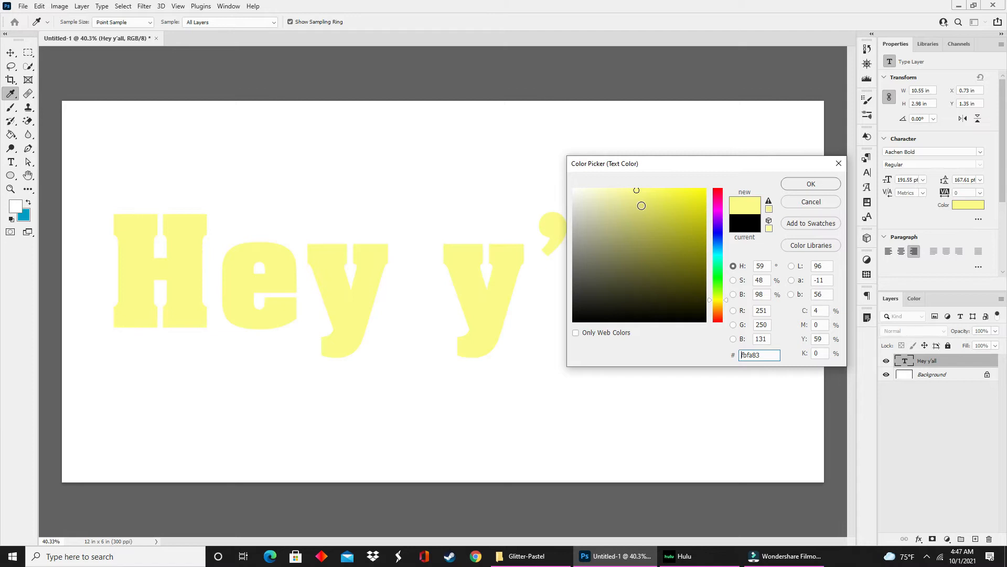
left_click(638, 197)
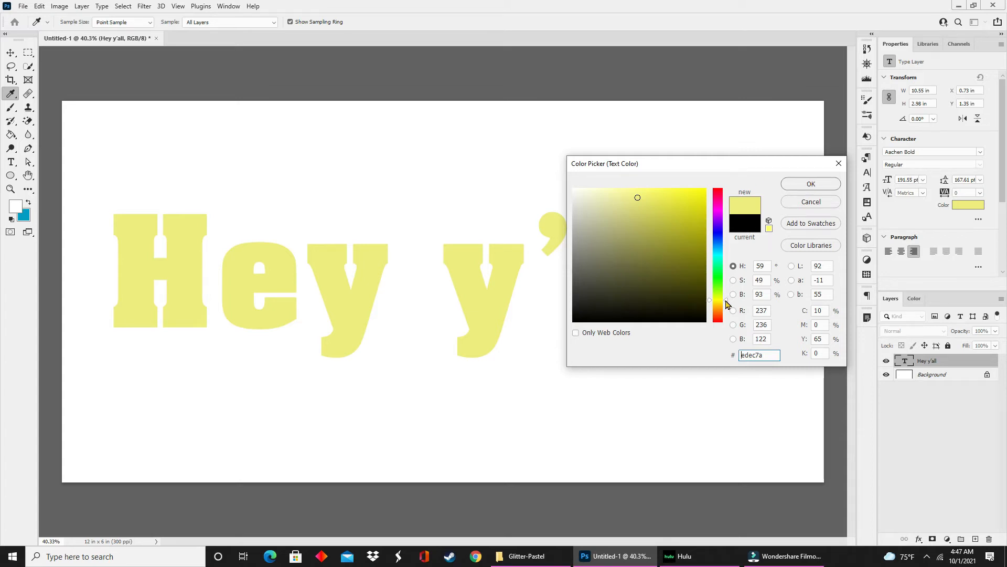
left_click_drag(726, 303, 726, 311)
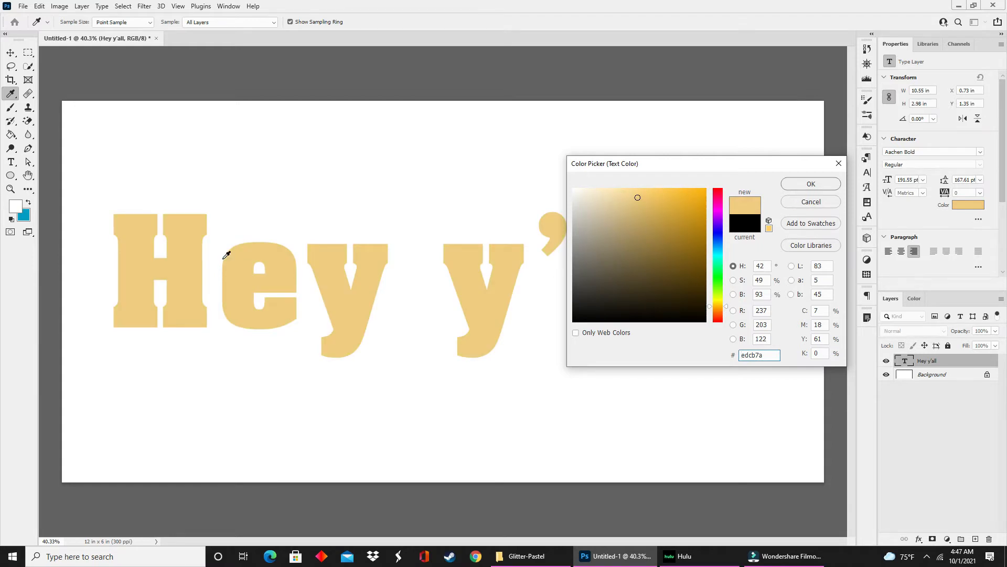
left_click(804, 185)
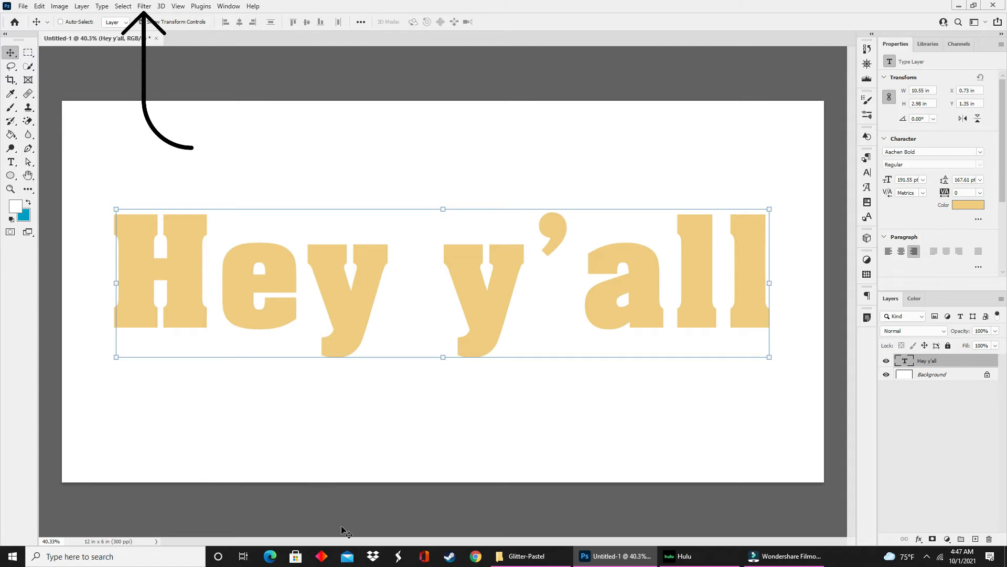
Convert the "Hey y'all" text layer to a smart object and apply uniform, monochromatic Add Noise at 29.02%.
left_click(143, 6)
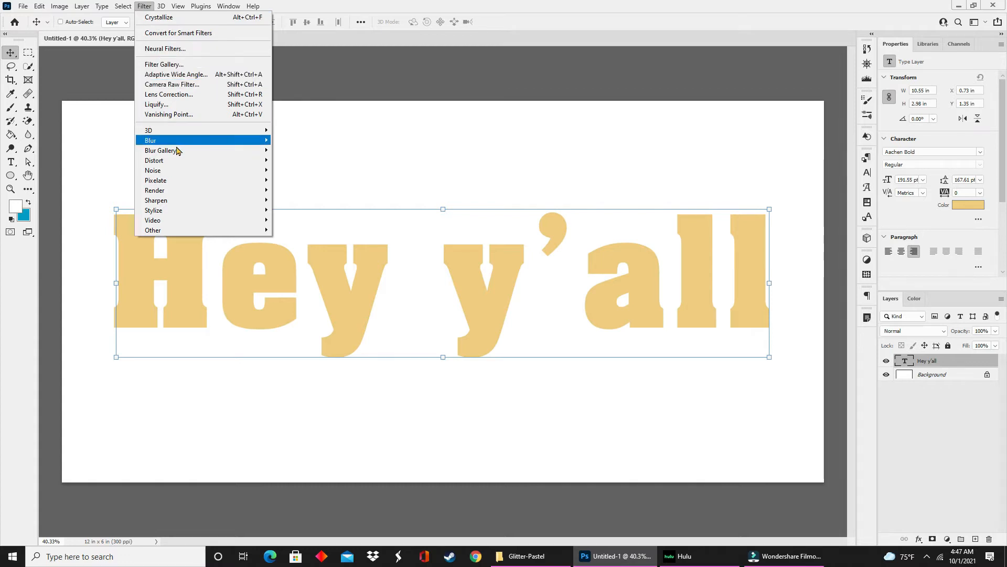
mouse_move(180, 172)
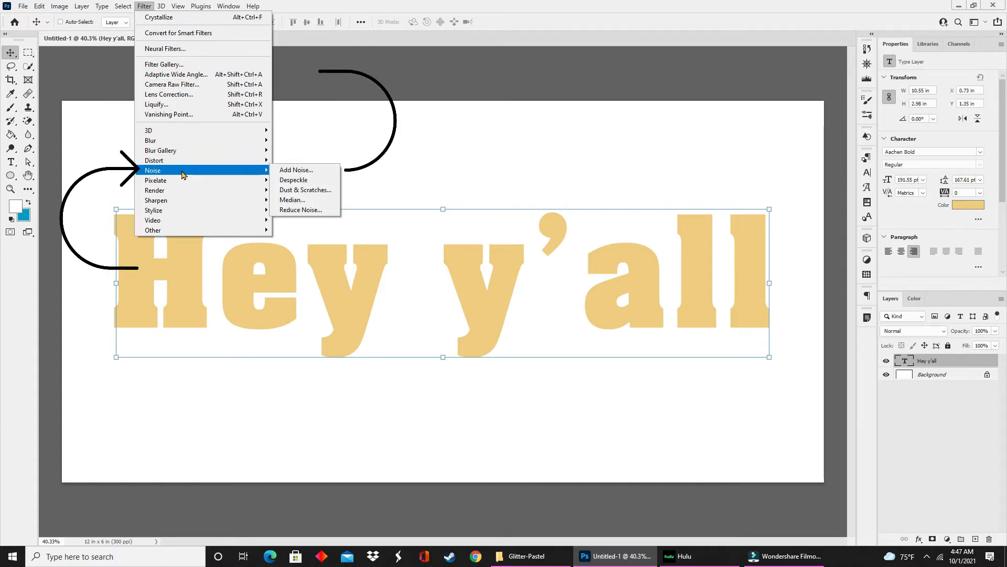
left_click(282, 171)
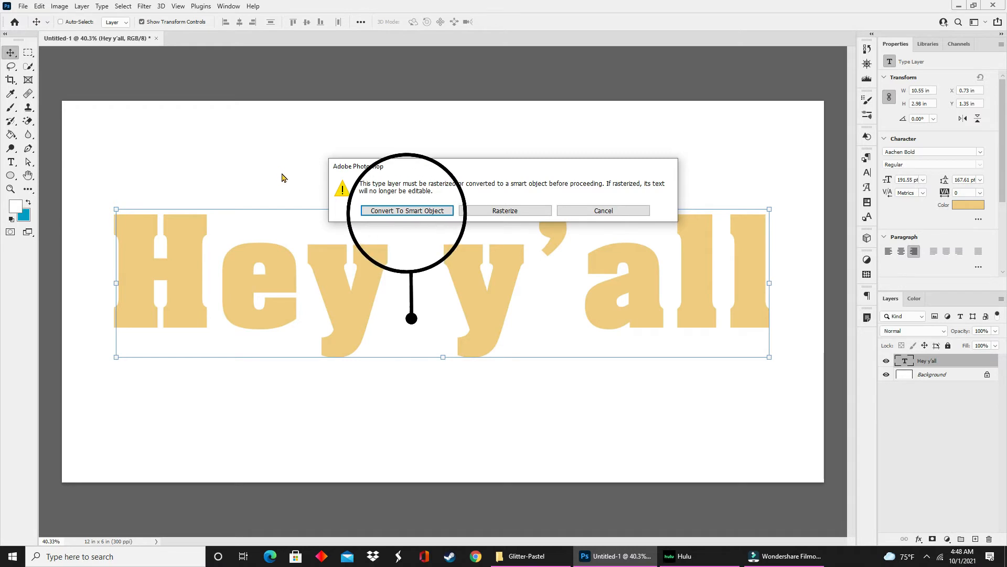
left_click(409, 212)
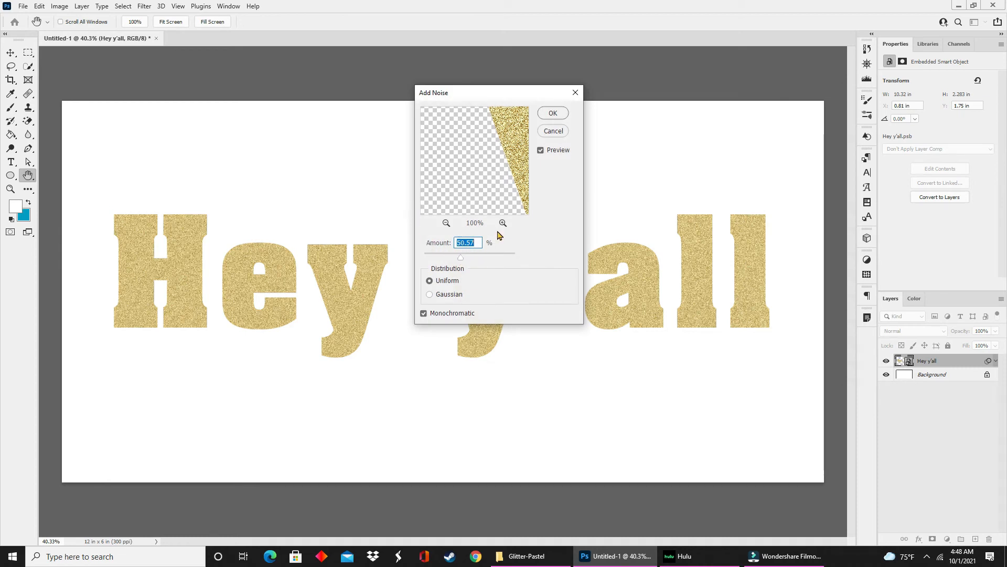
left_click(497, 178)
left_click_drag(497, 179, 442, 198)
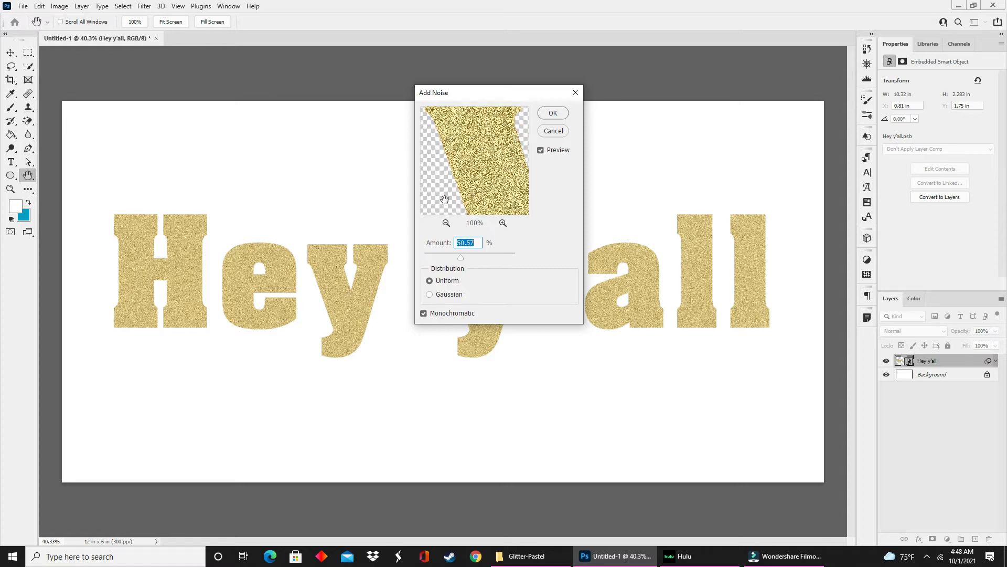
left_click_drag(461, 261, 454, 262)
left_click(451, 261)
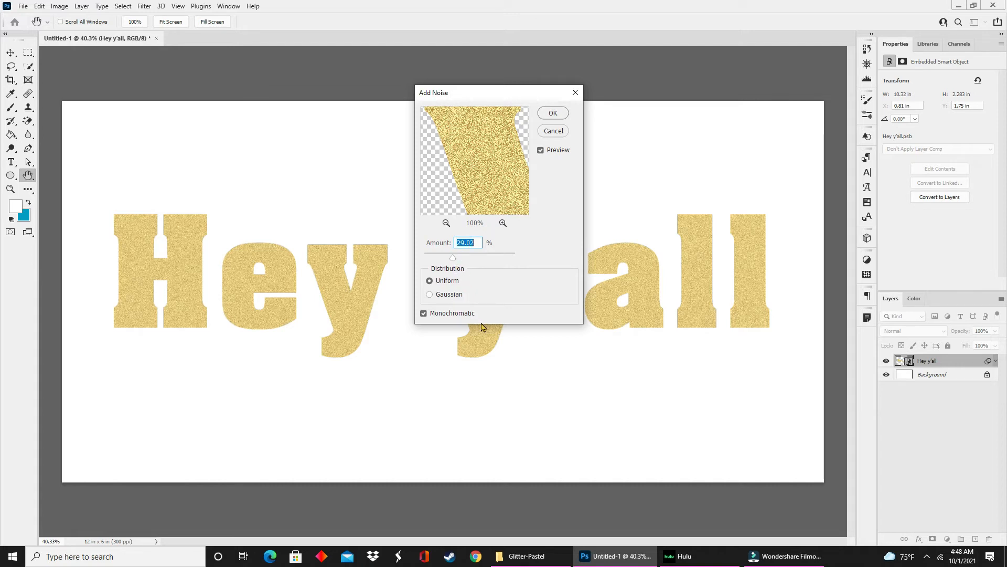
left_click(555, 113)
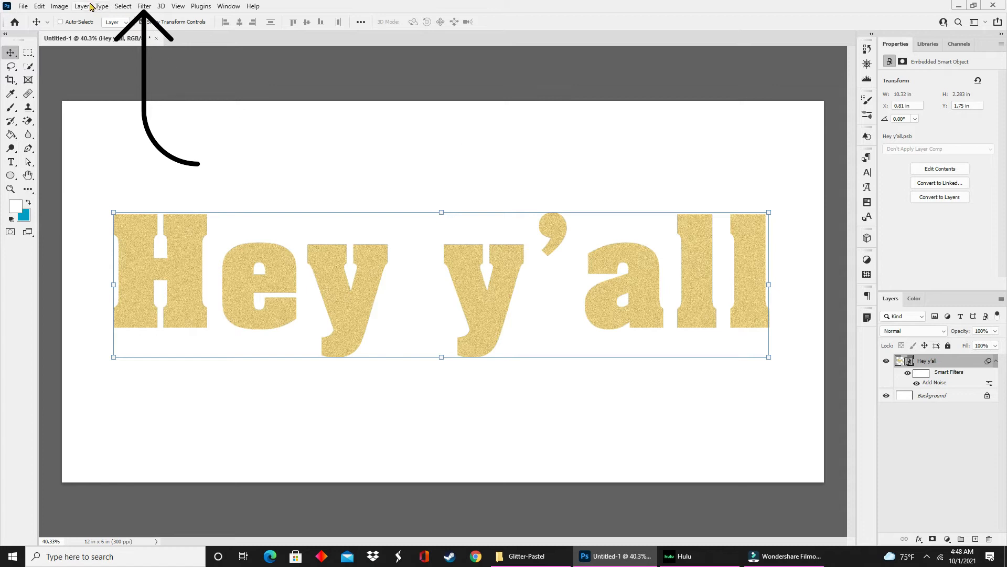
Apply the Crystallize filter with a cell size of 7 to the "Hey y'all" smart object.
left_click(141, 6)
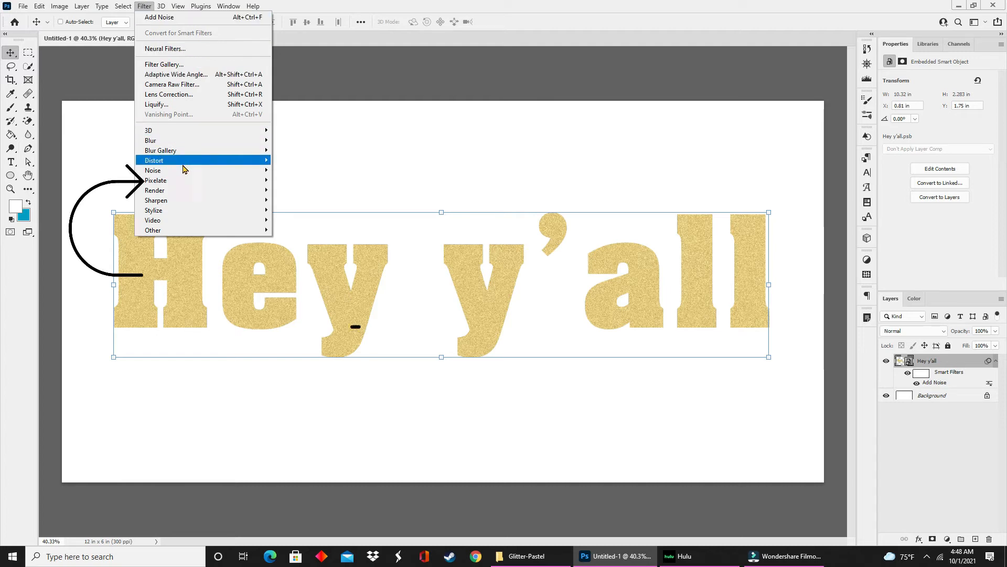
mouse_move(186, 171)
mouse_move(250, 181)
left_click(291, 191)
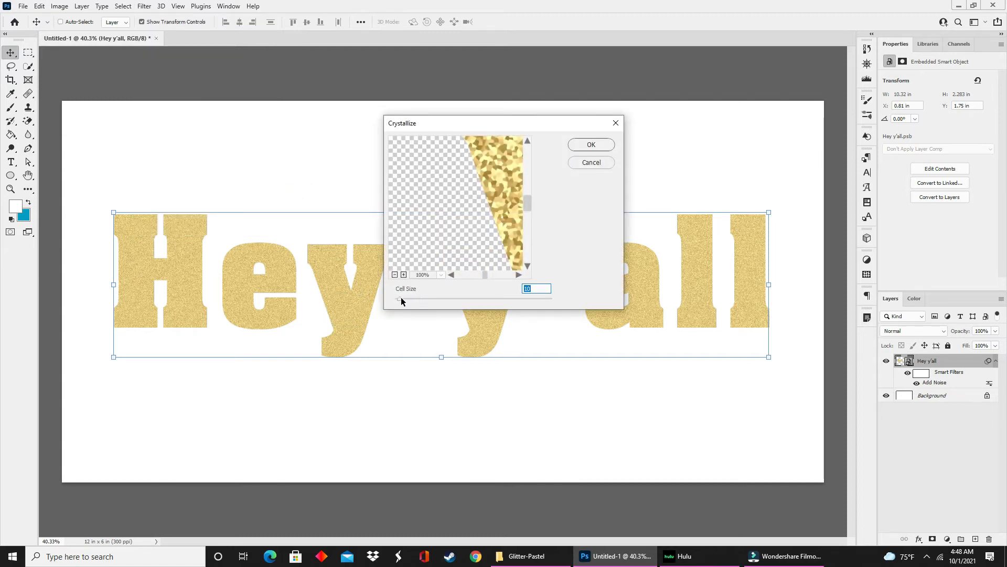
left_click_drag(400, 300, 398, 299)
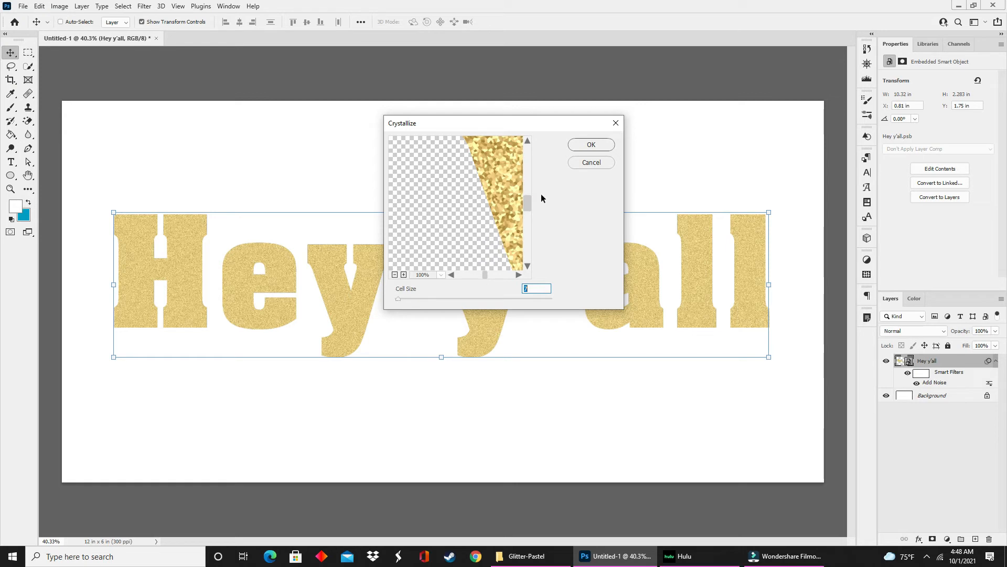
left_click(606, 144)
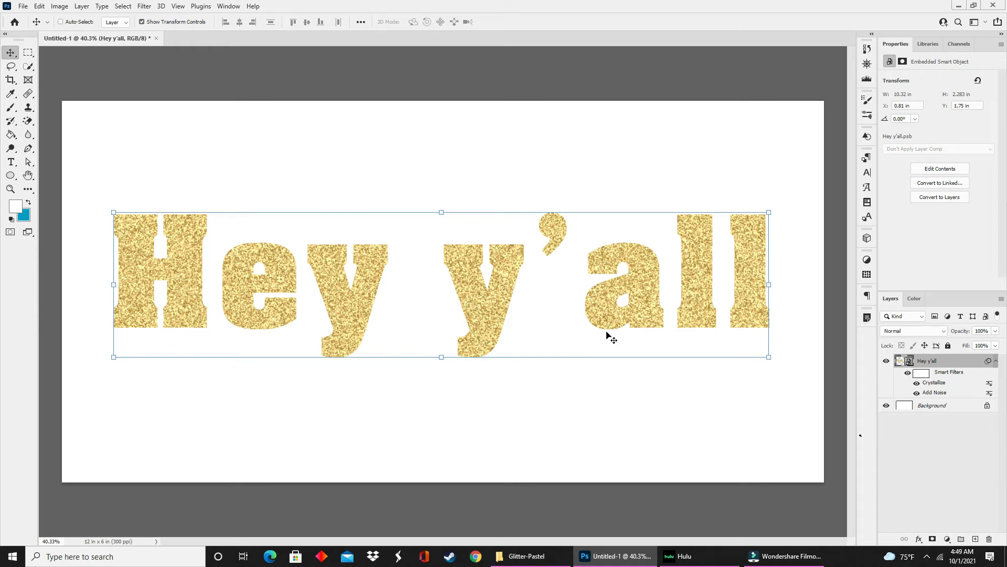
Add a Brightness/Contrast adjustment layer above the "Hey y'all" smart object with Brightness set to 5.
left_click(947, 539)
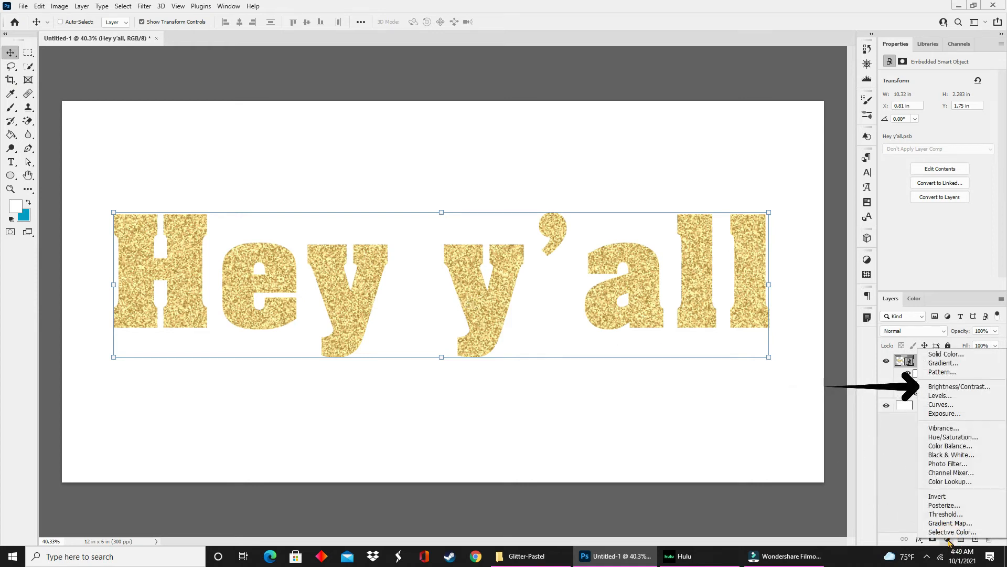
left_click(958, 387)
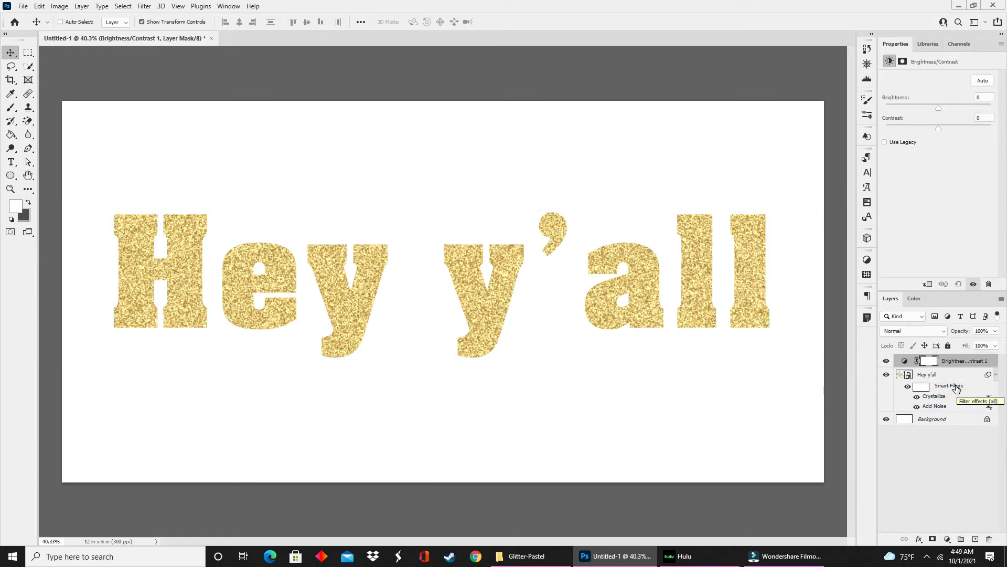
mouse_move(938, 109)
left_mouse_down()
mouse_move(956, 113)
mouse_move(941, 113)
left_mouse_up()
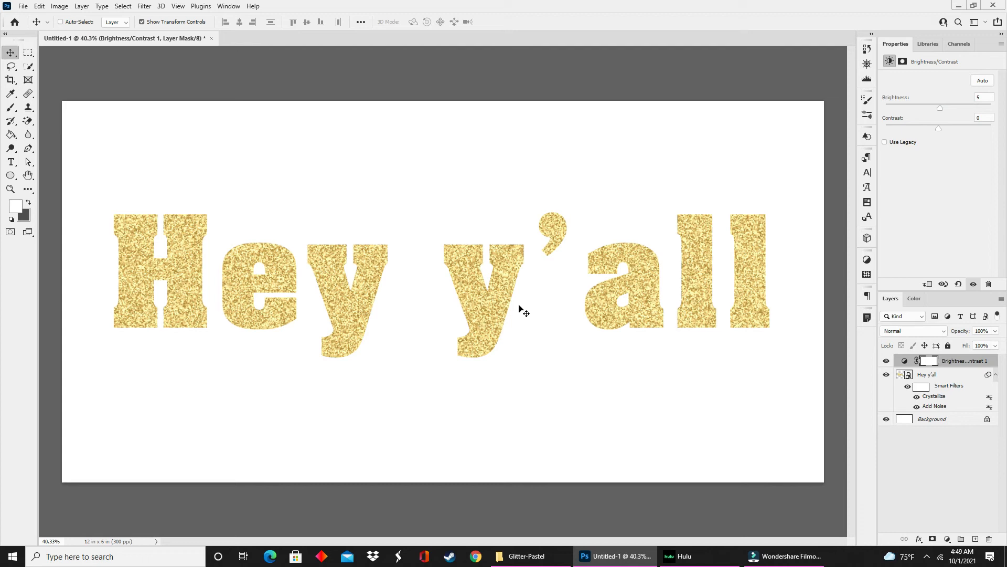
Open the "Hey y'all" smart object's contents, set the text color to pink #f294ea, and save and close them.
double_click(909, 376)
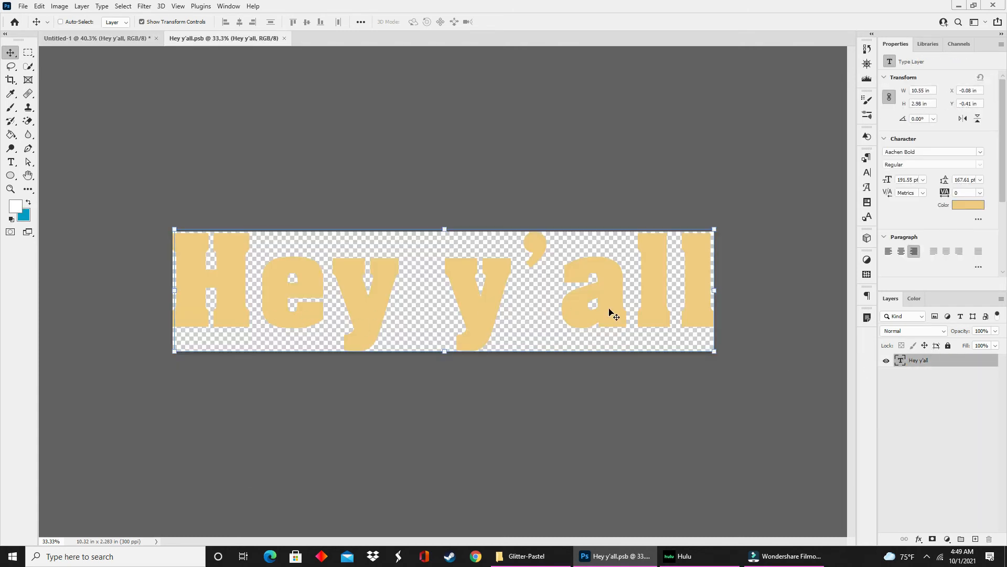
left_click(963, 205)
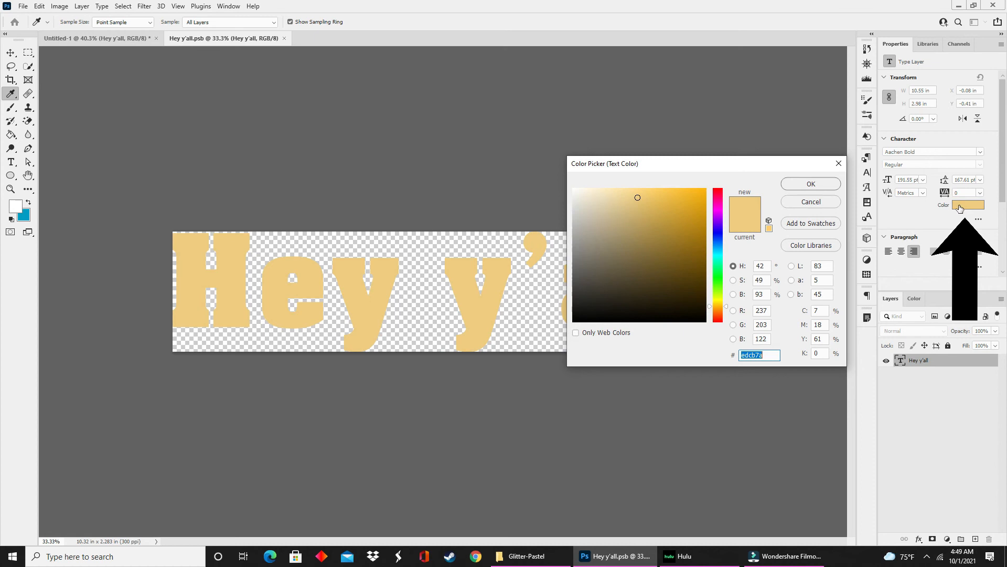
left_click(715, 209)
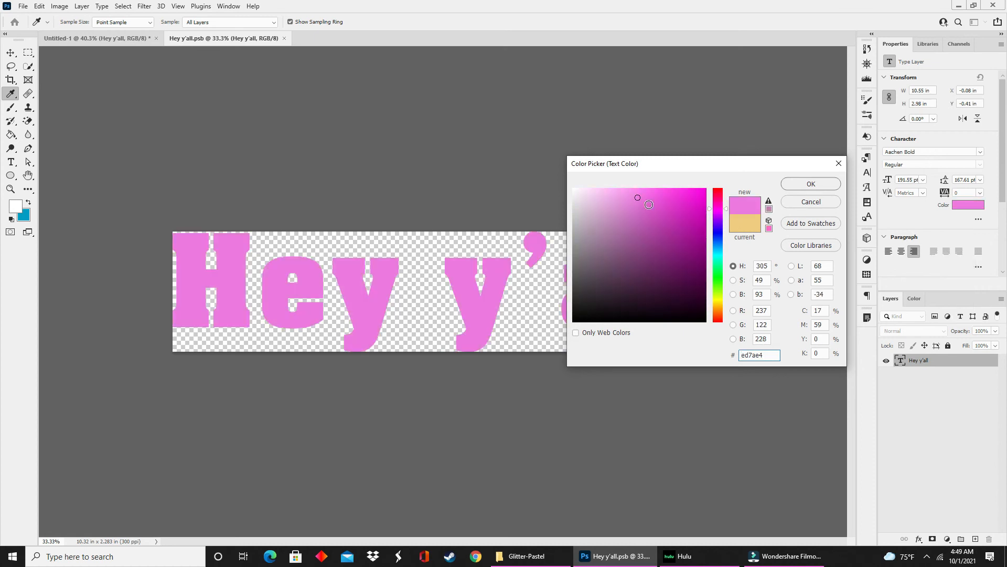
left_click(624, 195)
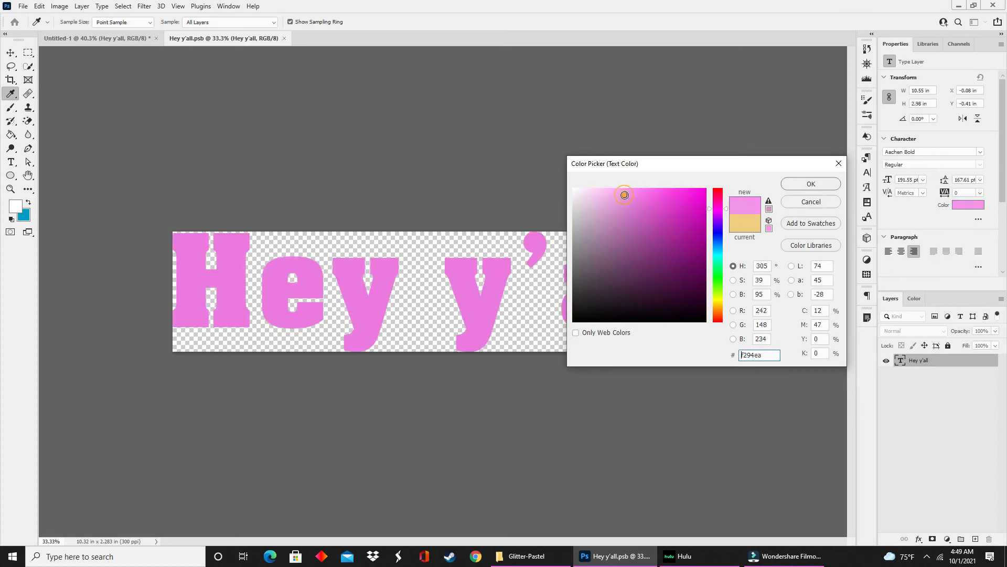
left_click(789, 186)
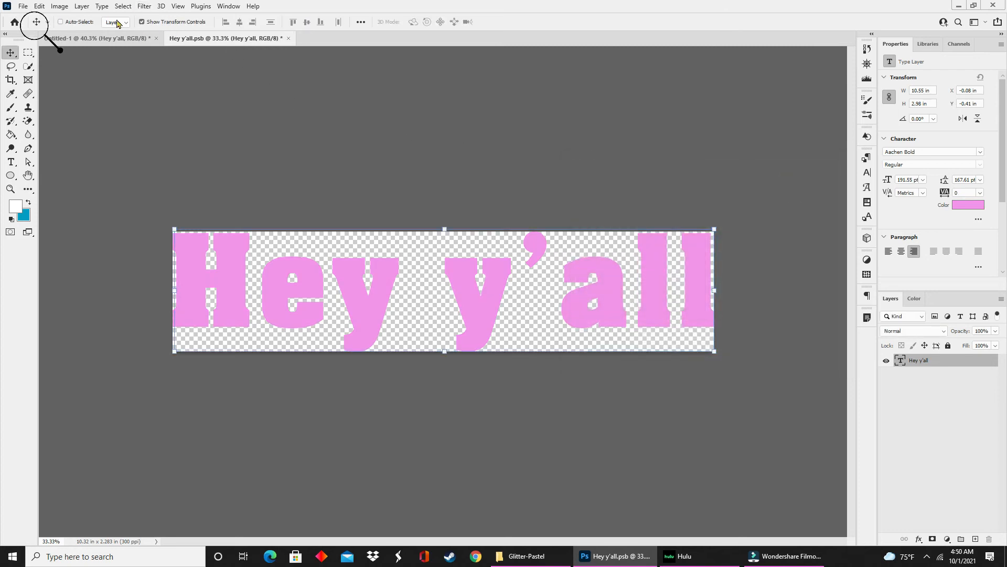
left_click(23, 6)
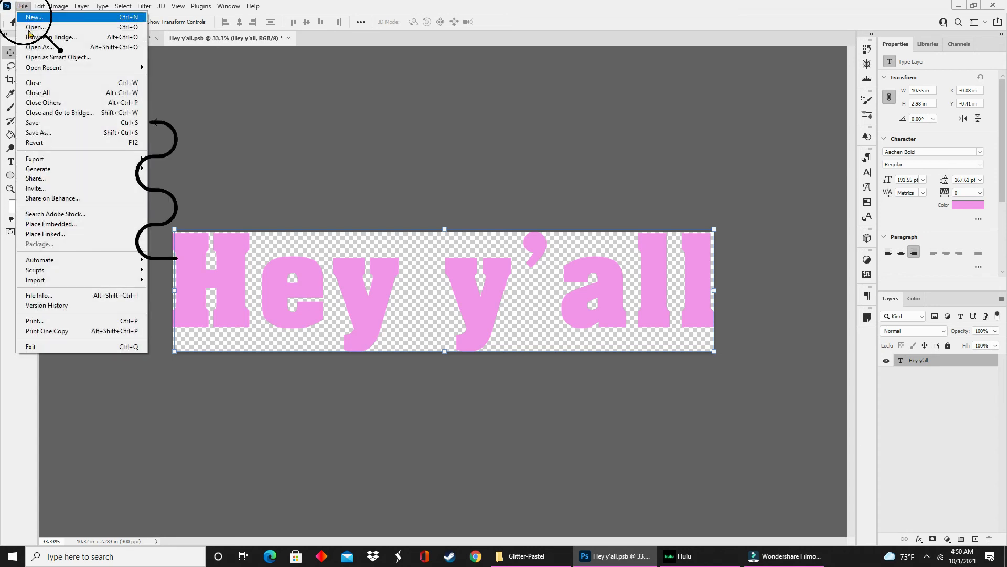
left_click(44, 125)
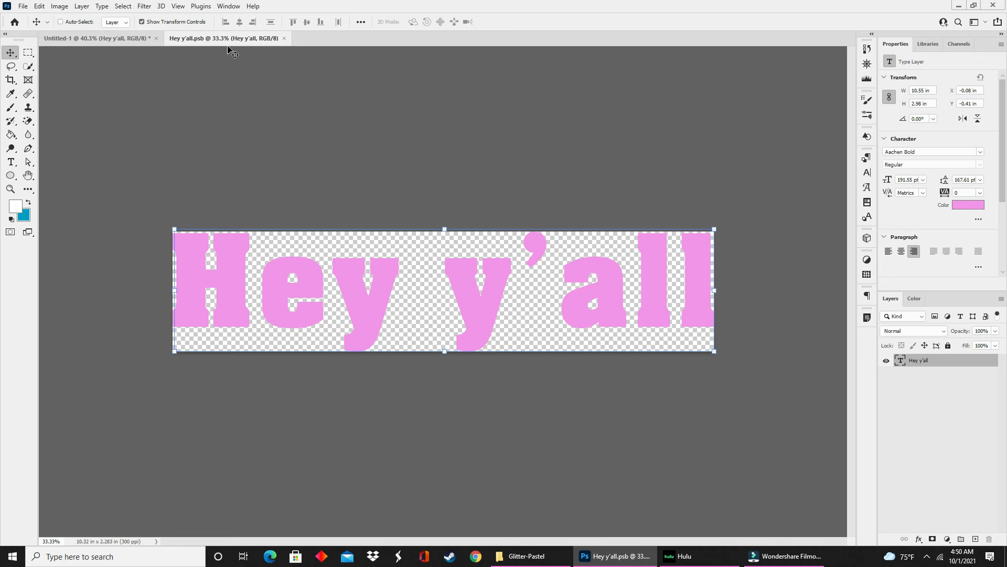
left_click(285, 38)
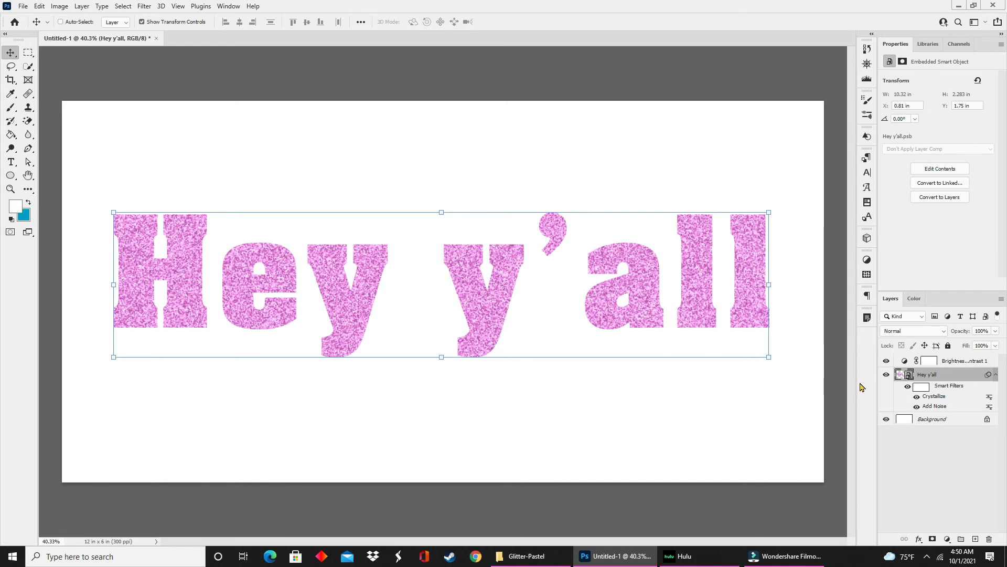
Recolor the text inside the "Hey y'all" smart object to light blue #94d6f2, then save and close its contents.
double_click(908, 375)
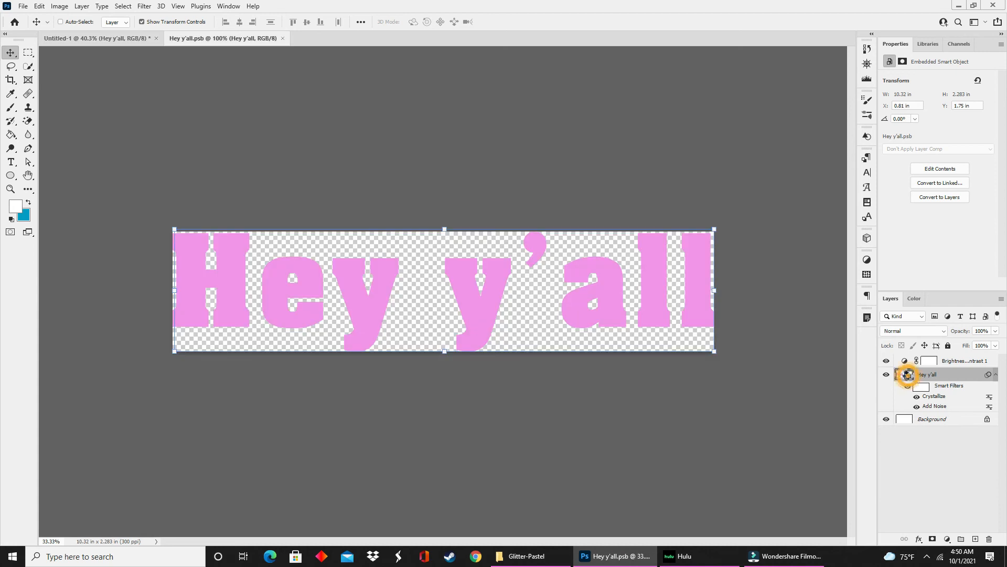
left_click(965, 206)
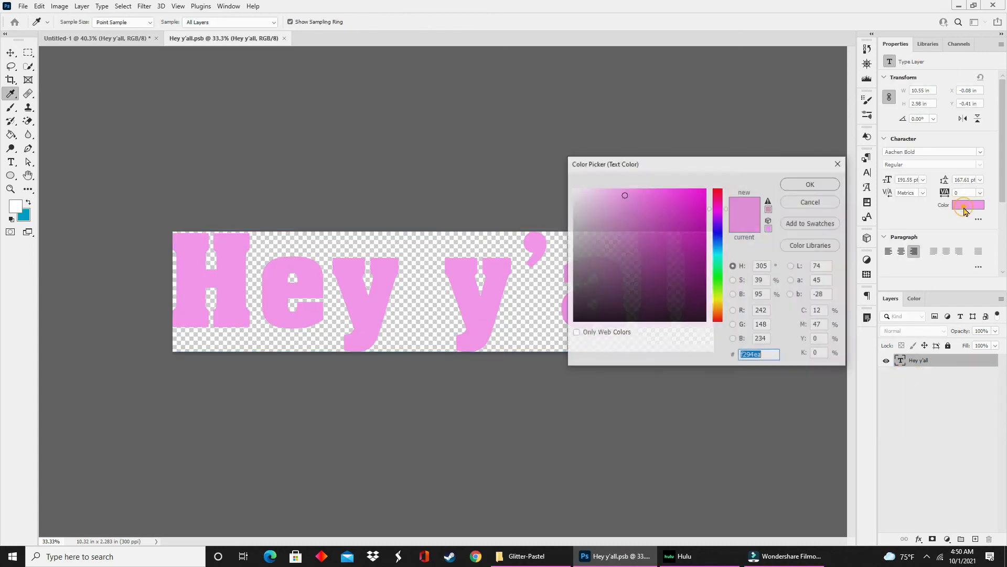
left_click(718, 262)
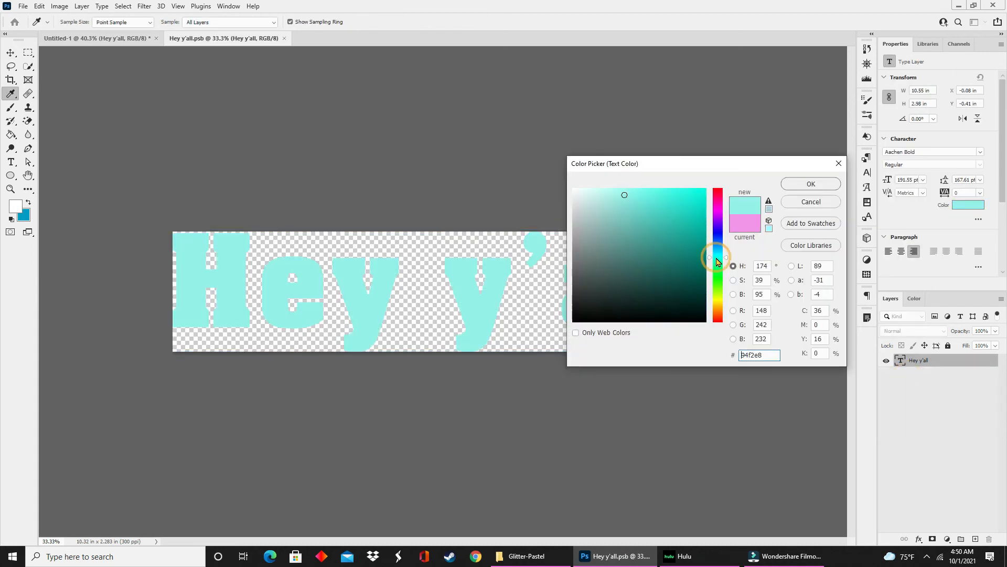
left_click_drag(718, 260, 718, 251)
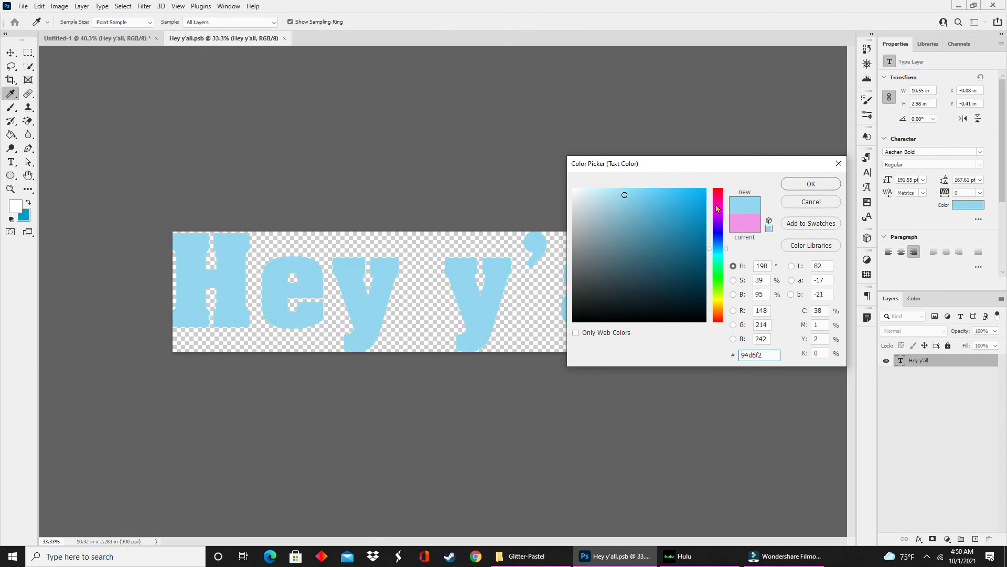
left_click(791, 183)
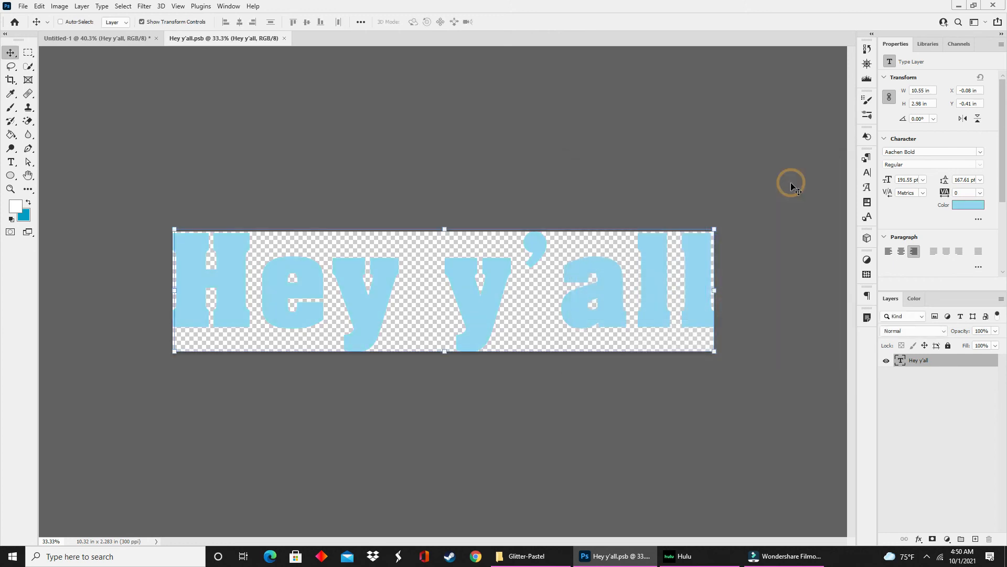
left_click(21, 6)
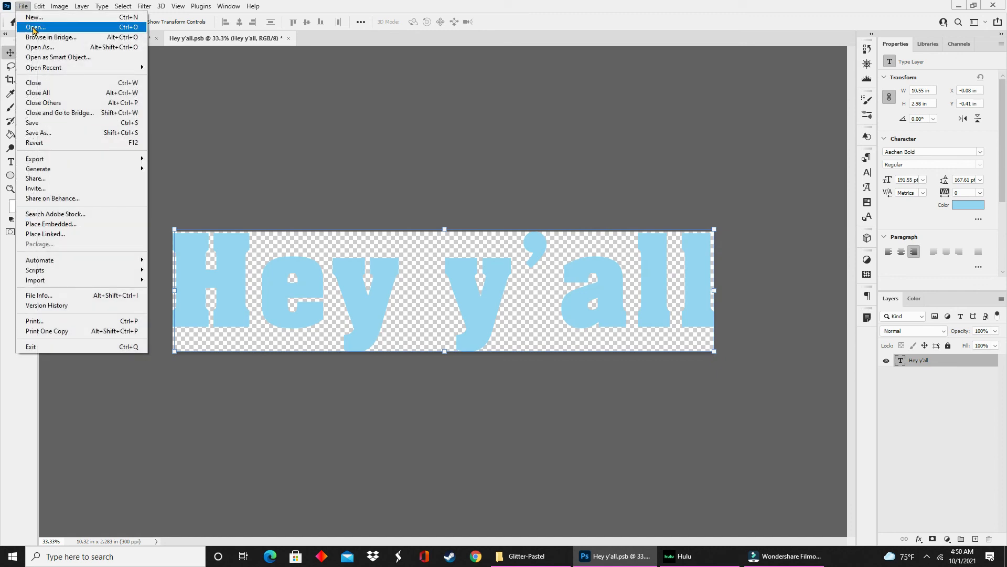
left_click(56, 124)
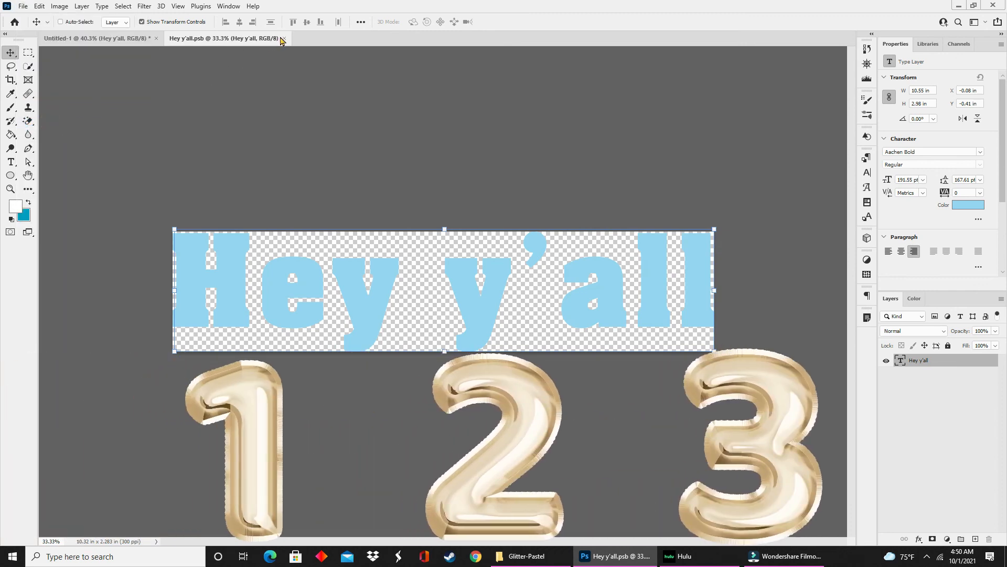
left_click(282, 39)
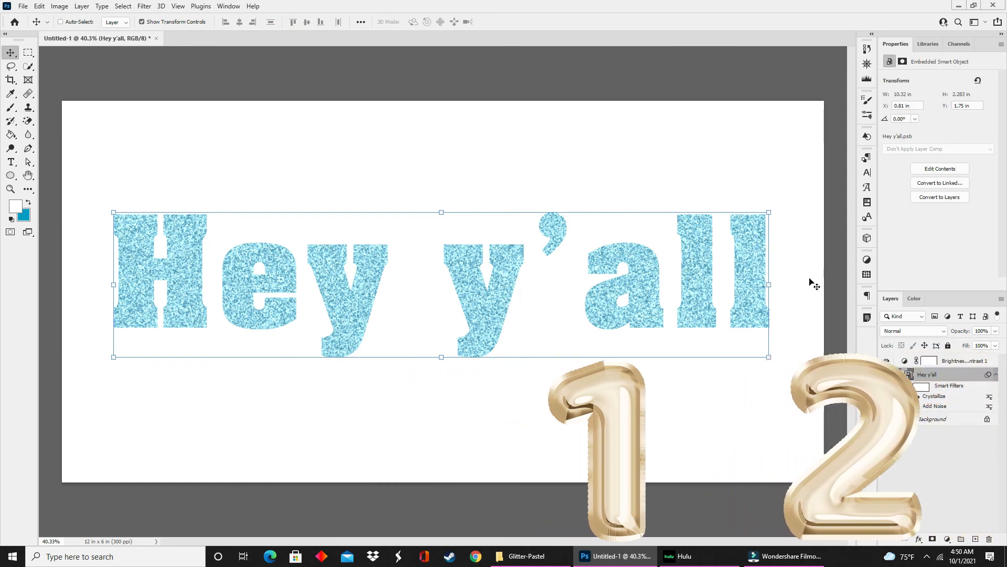
Change the text color inside the "Hey y'all" smart object to mint green #94f2db, saving and closing the contents.
double_click(908, 375)
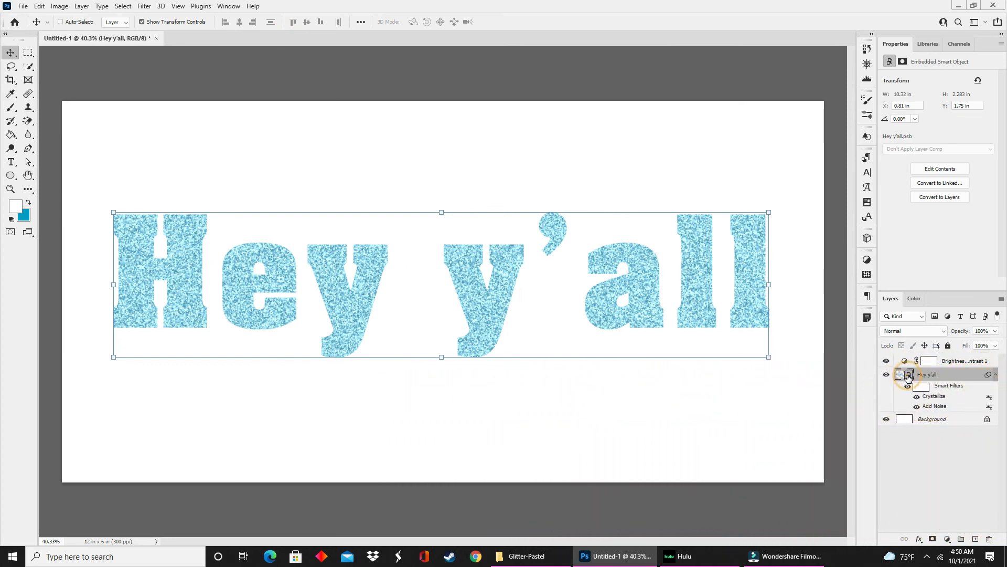
left_click(967, 205)
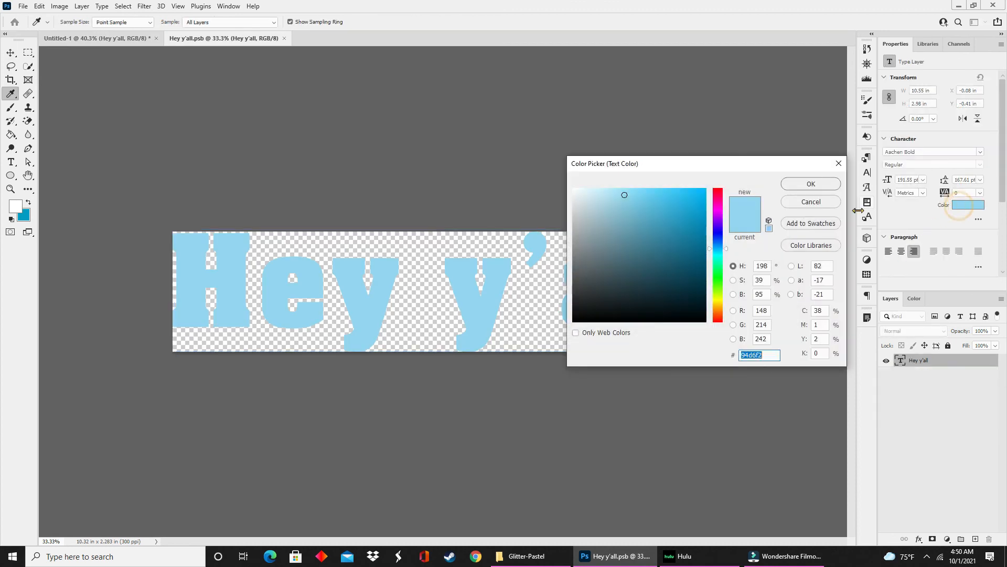
left_click(722, 255)
left_click_drag(722, 255, 721, 264)
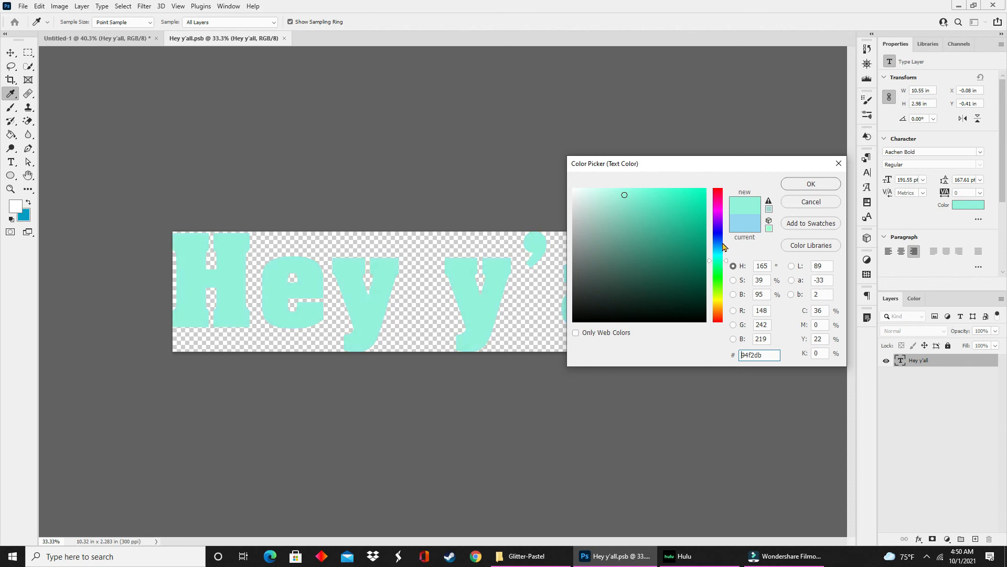
left_click(794, 185)
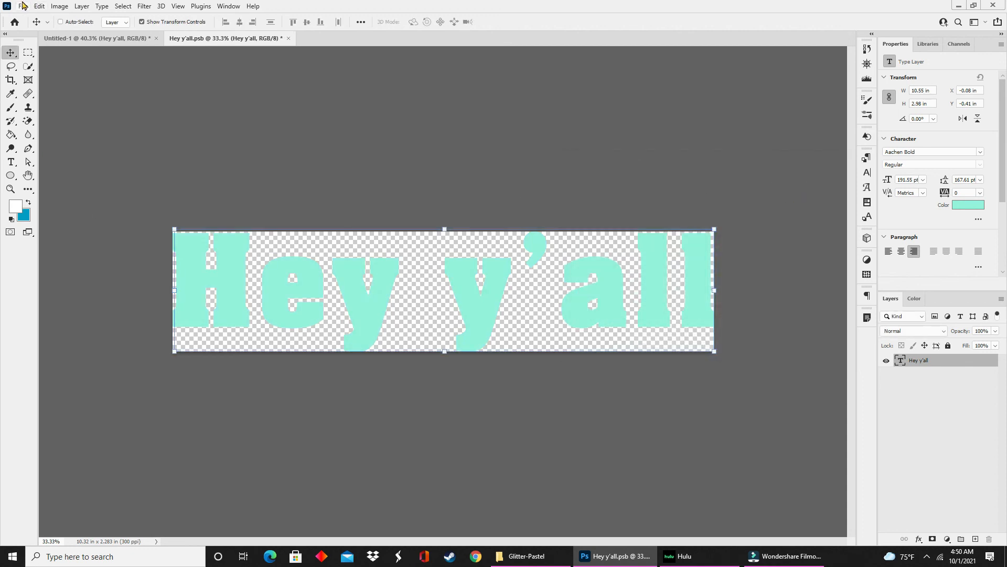
left_click(23, 6)
left_click(48, 123)
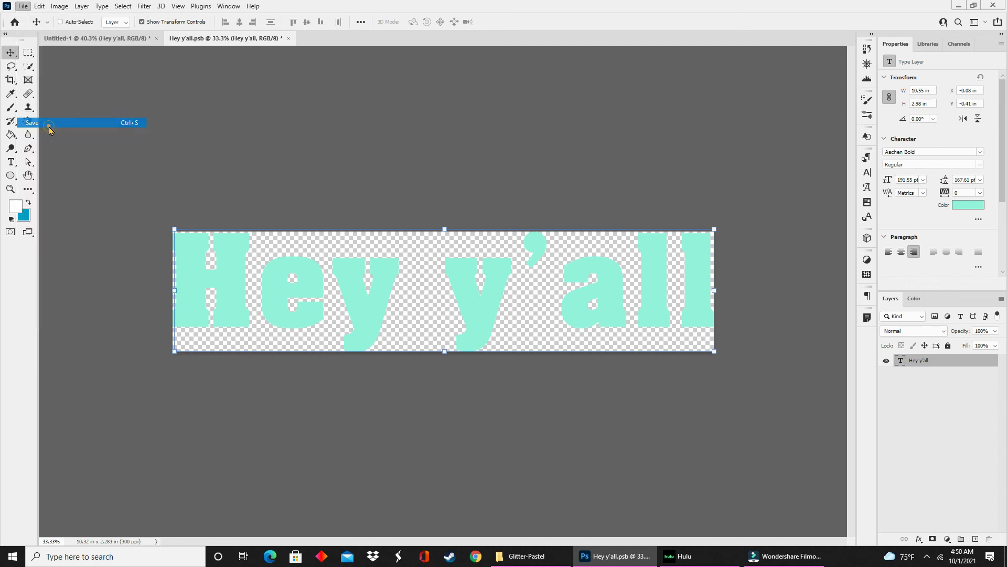
left_click(284, 39)
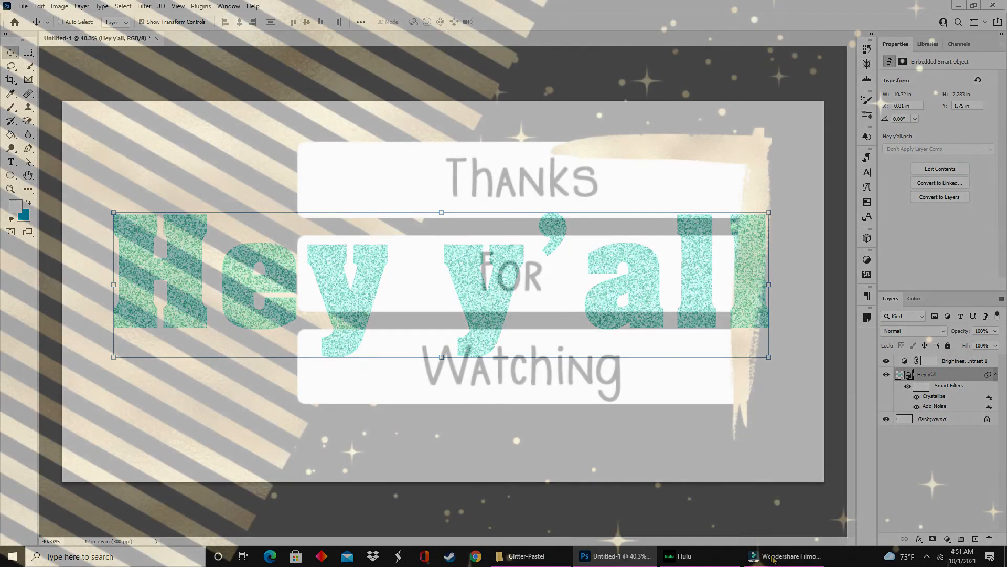
left_click(775, 557)
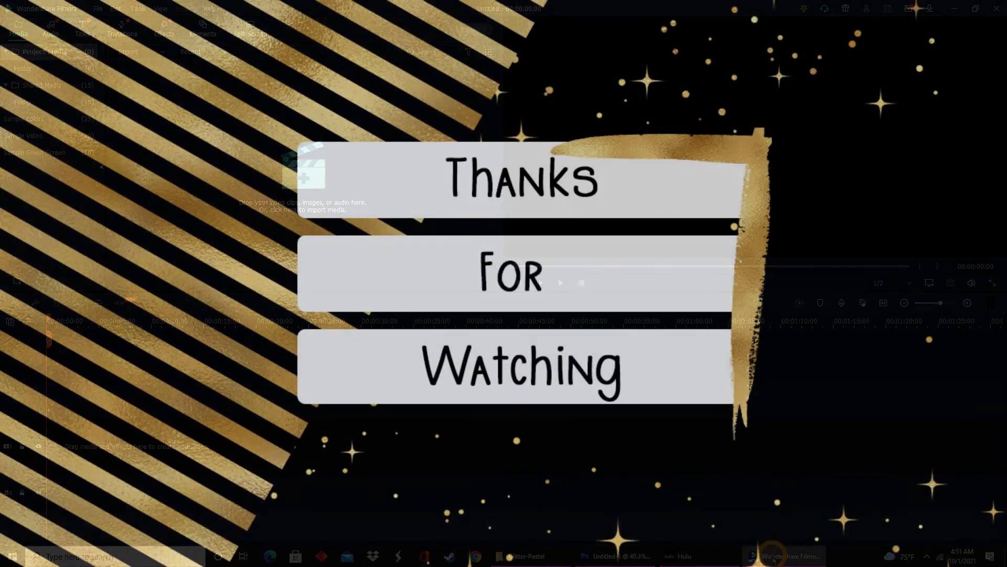